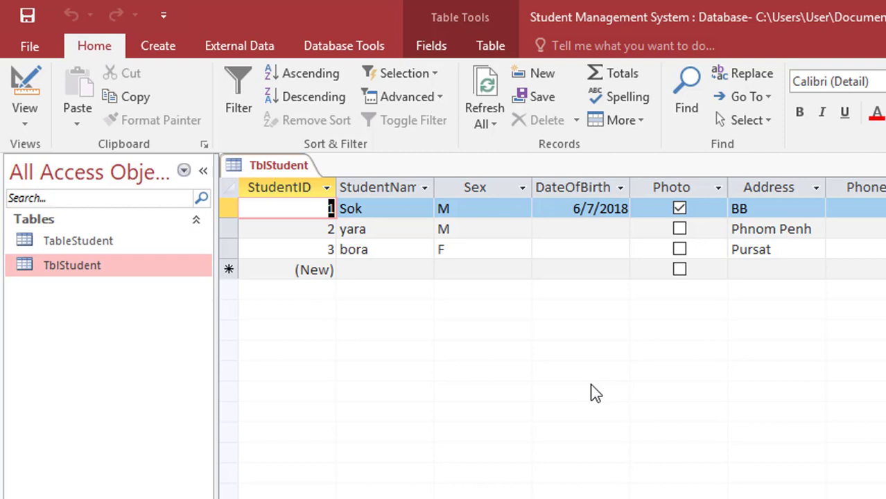
- Open TblStudent in Design view and try Short Text for StudentID and OLE Object for Photo
left_click(158, 49)
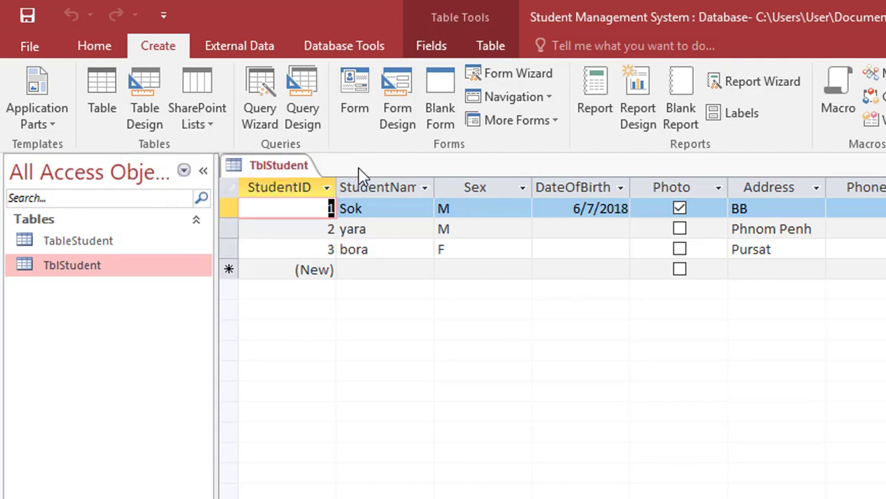
left_click(97, 50)
left_click(27, 88)
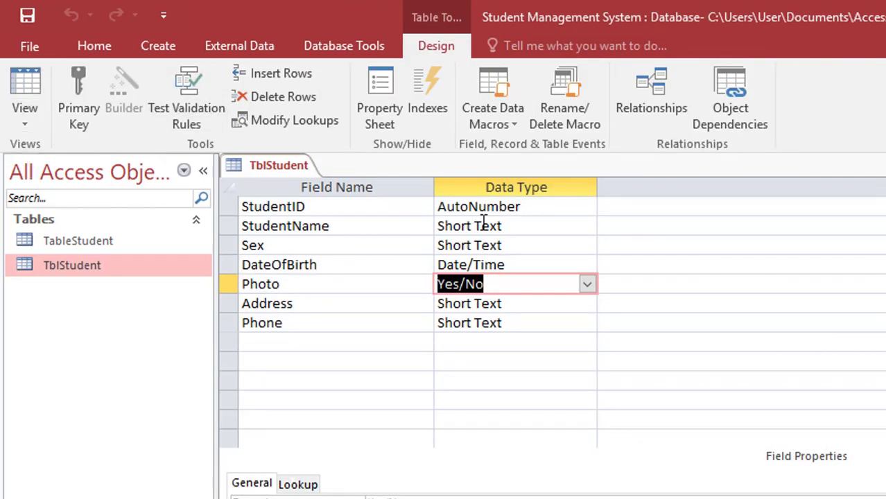
left_click(522, 206)
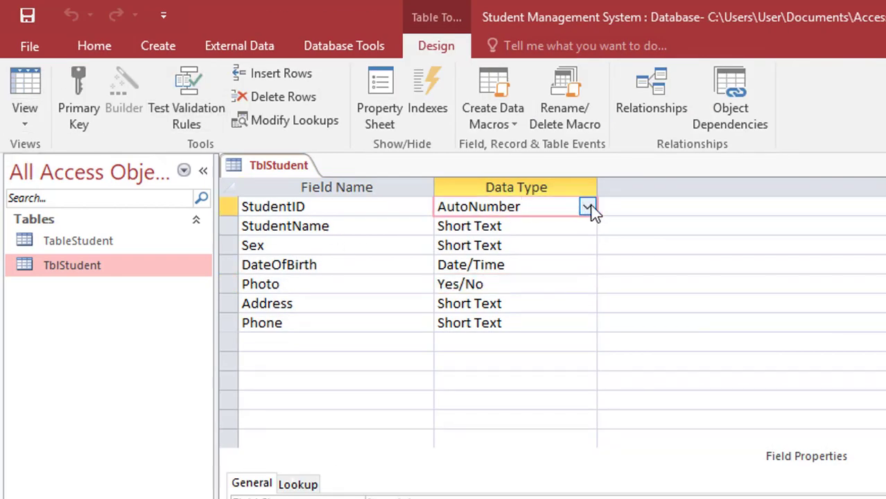
left_click(587, 206)
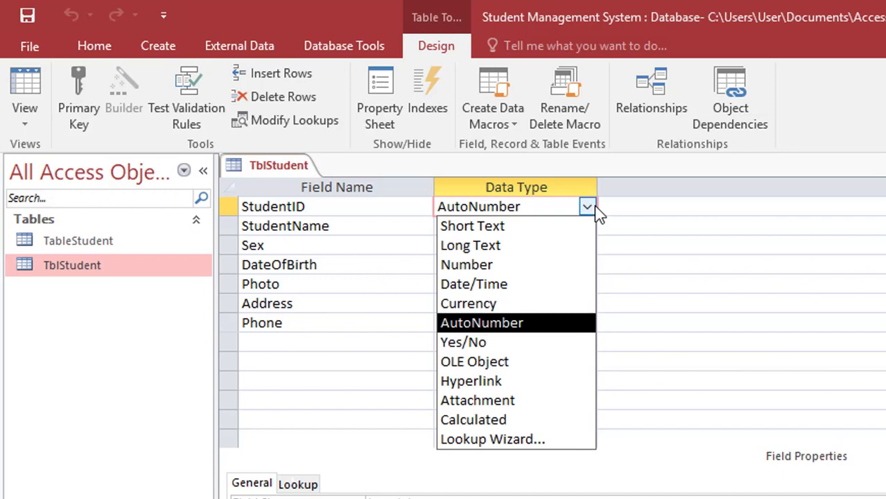
left_click(560, 233)
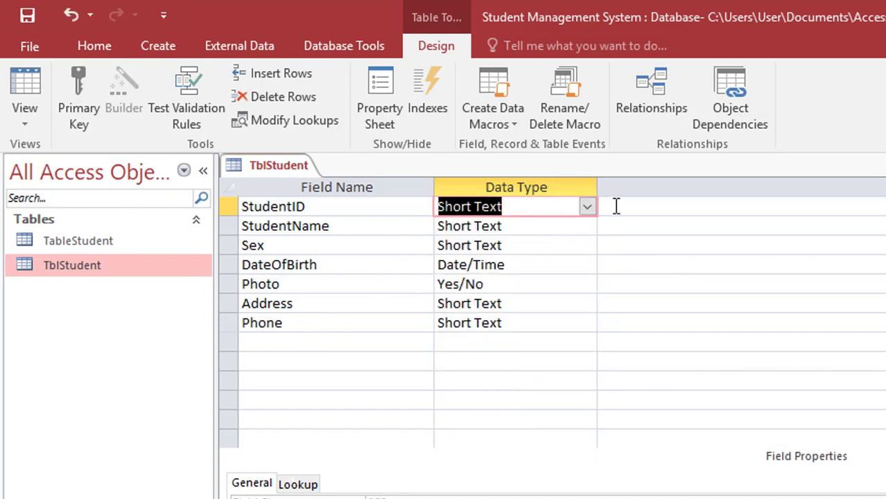
left_click(563, 292)
left_click(582, 290)
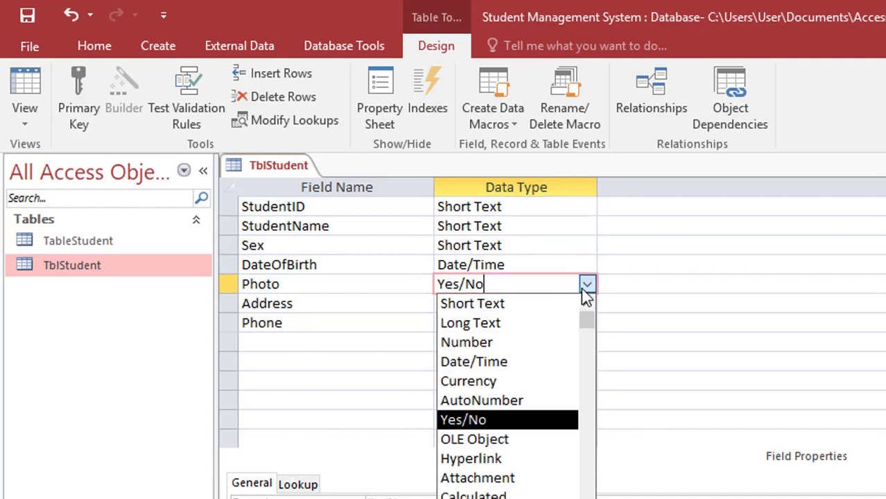
left_click(541, 442)
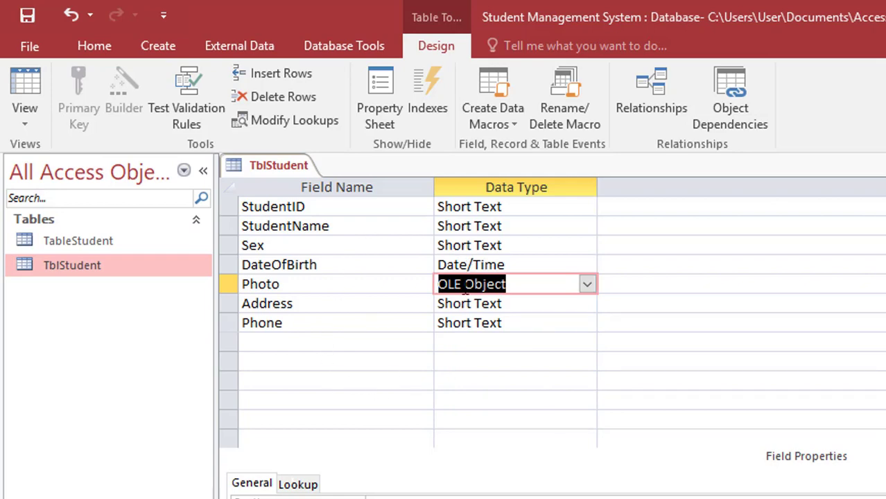
- Set StudentID back to AutoNumber and Photo back to Yes/No, then switch to the exercise PDF
left_click(488, 245)
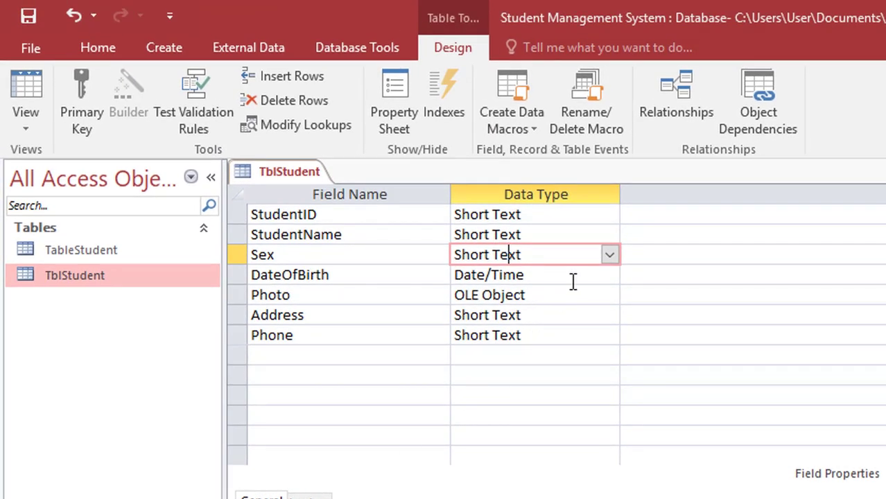
left_click(582, 208)
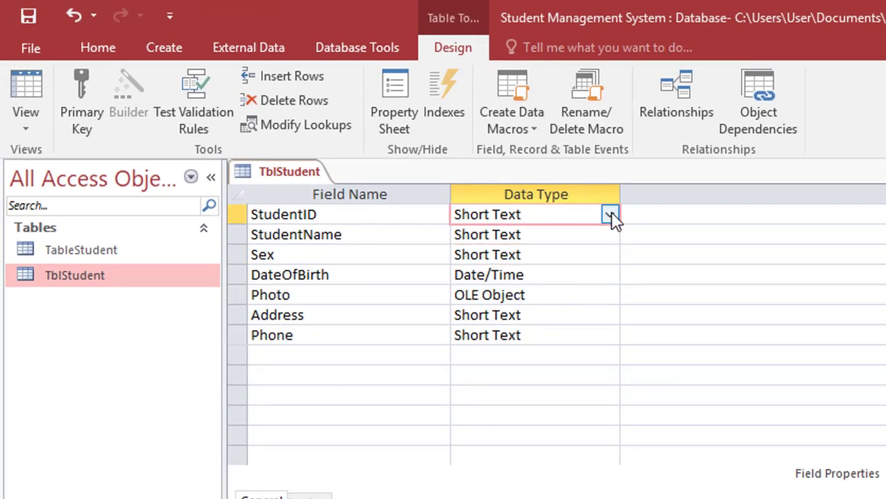
left_click(609, 215)
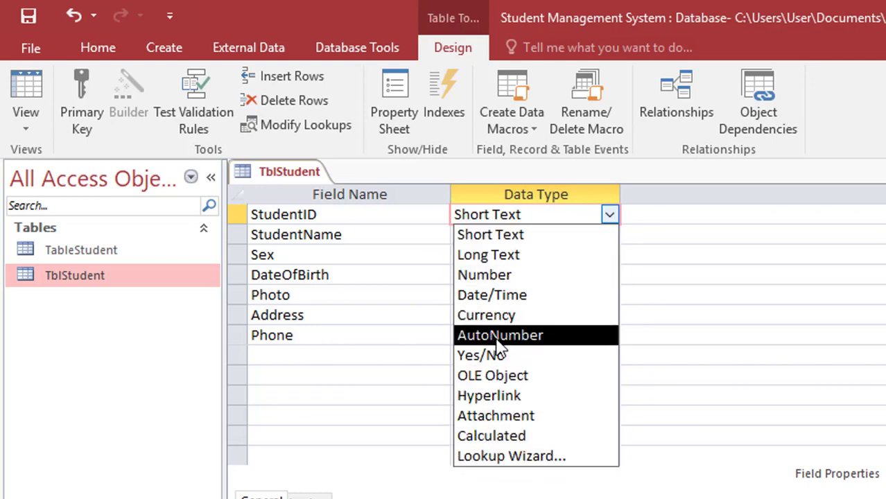
left_click(536, 239)
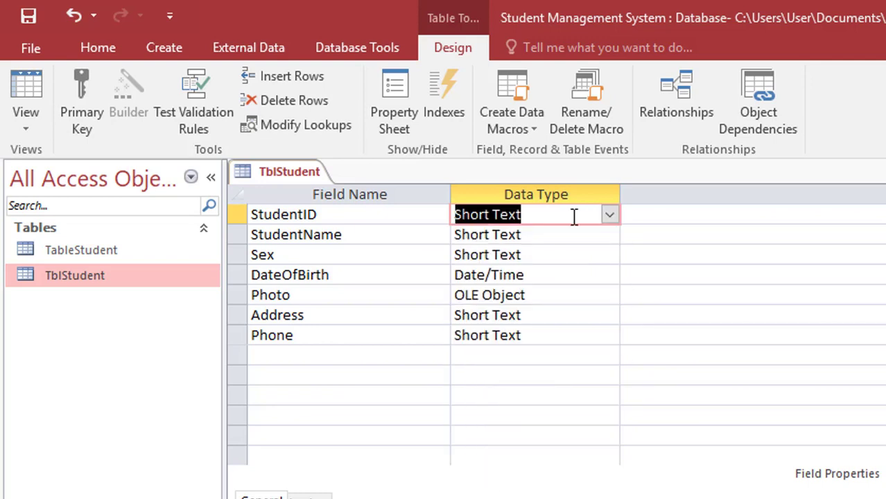
left_click(609, 215)
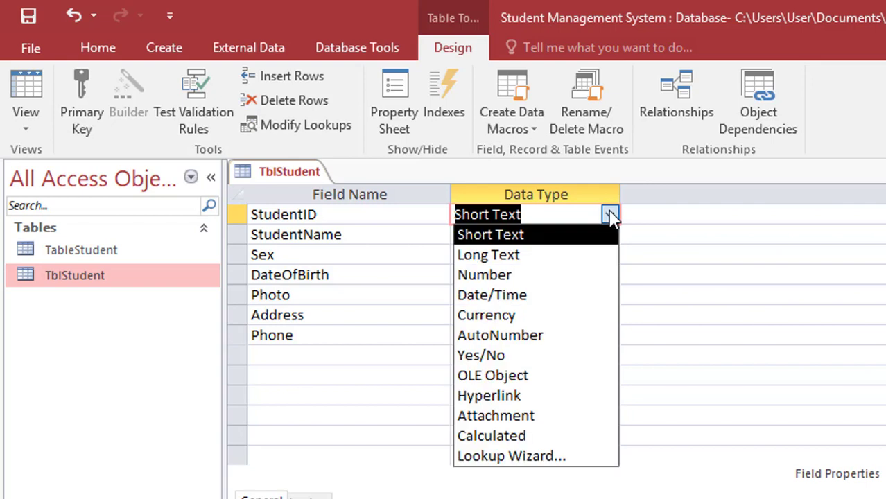
left_click(579, 335)
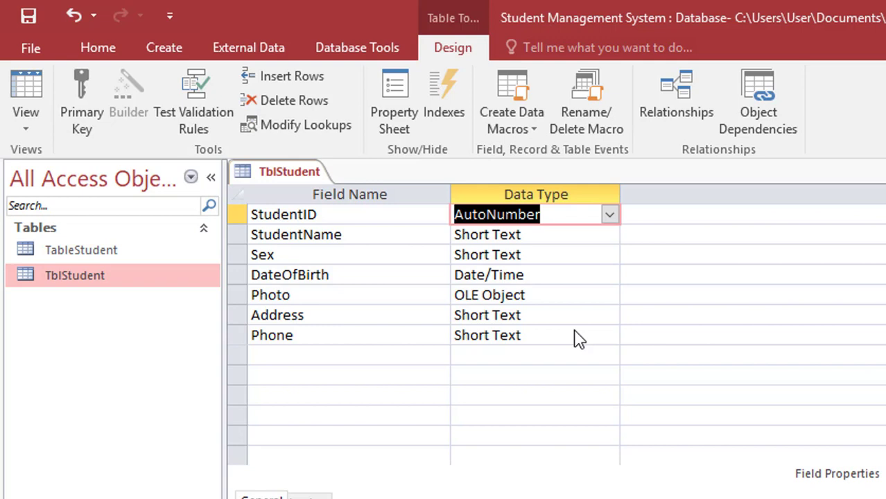
left_click(601, 296)
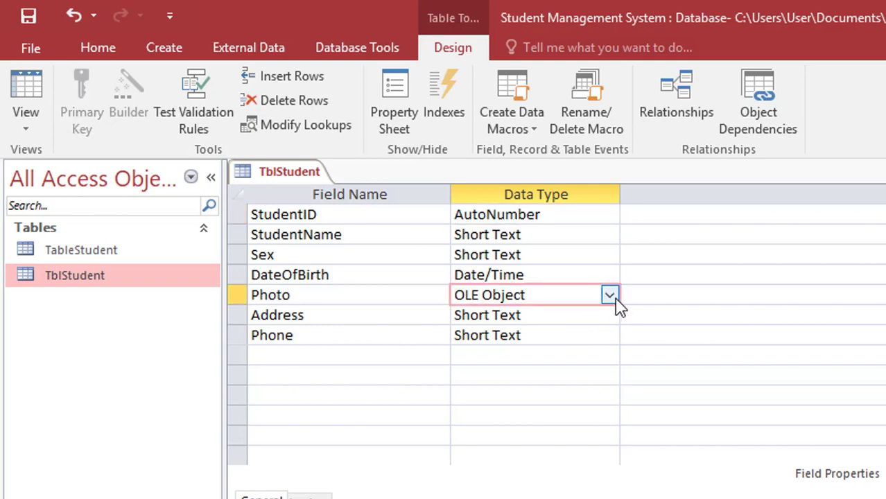
left_click(613, 298)
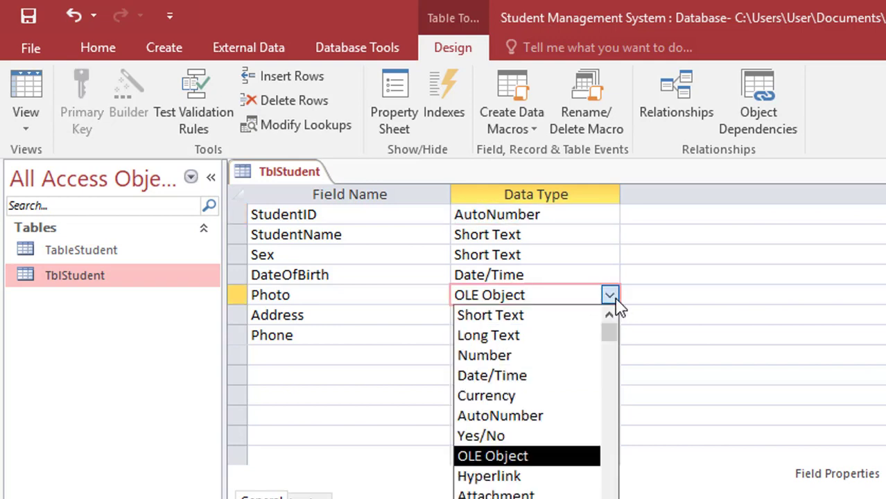
left_click(578, 437)
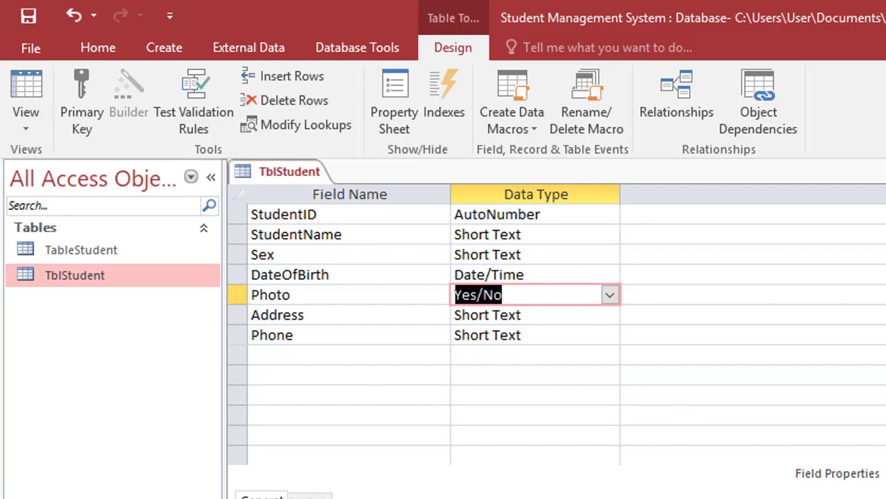
key("alt+Tab")
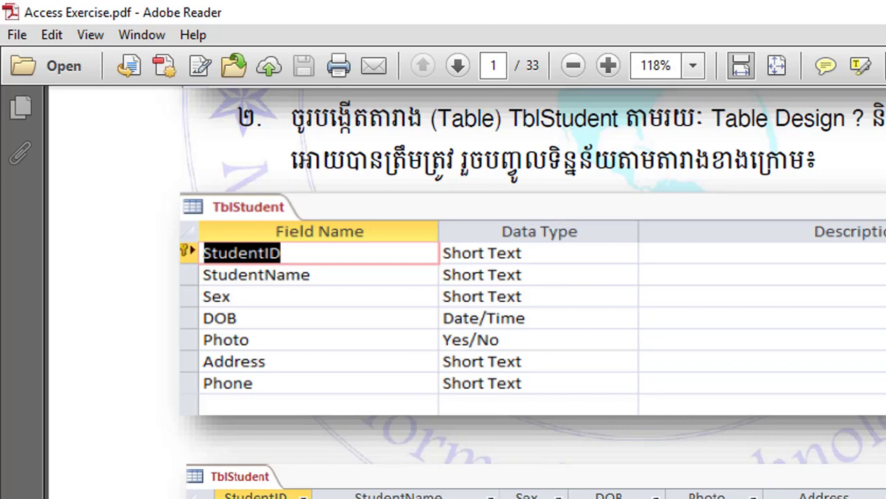
- Scroll Access Exercise.pdf to the page 2 TblTeacher design table and sample records
scroll(466, 292, "down", 15)
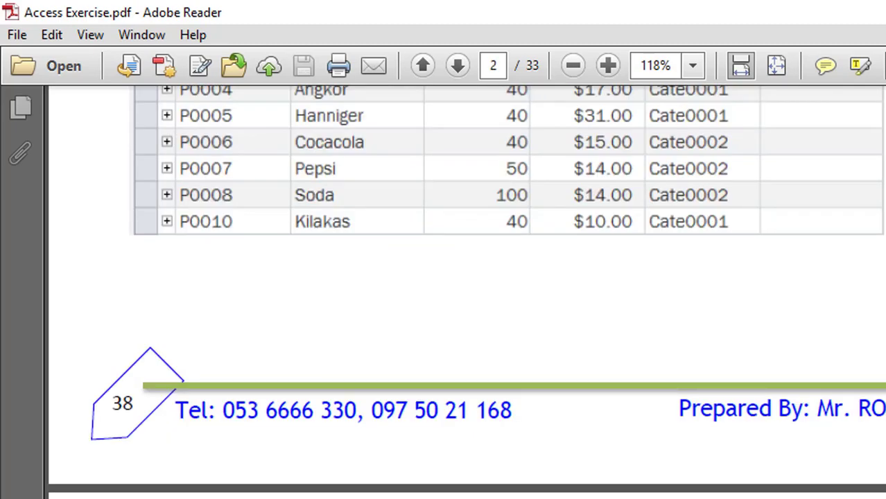
scroll(466, 292, "up", 4)
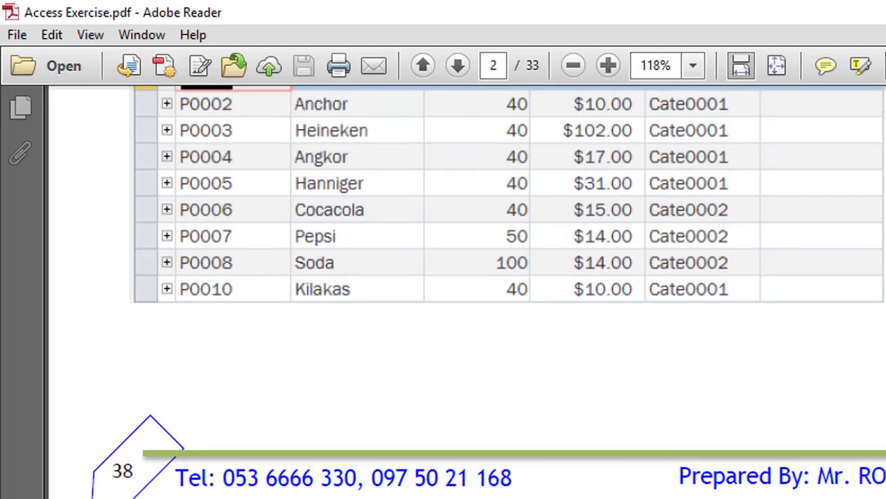
scroll(505, 291, "up", 12)
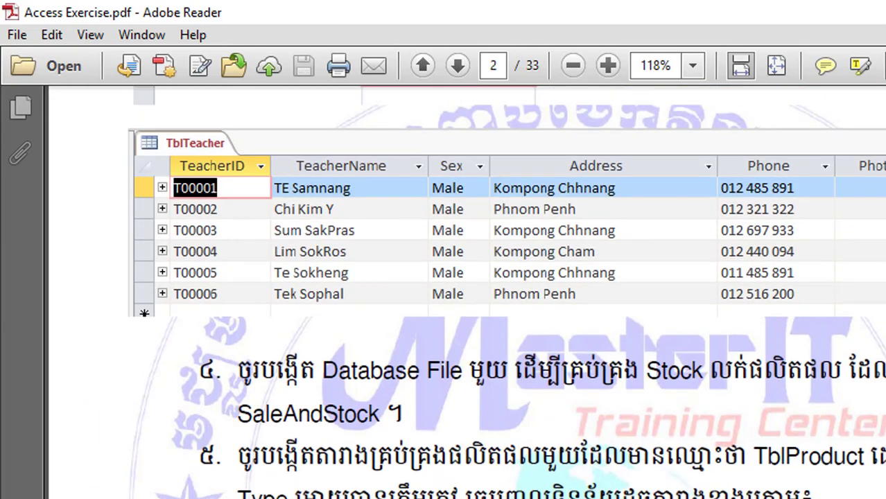
scroll(506, 291, "up", 5)
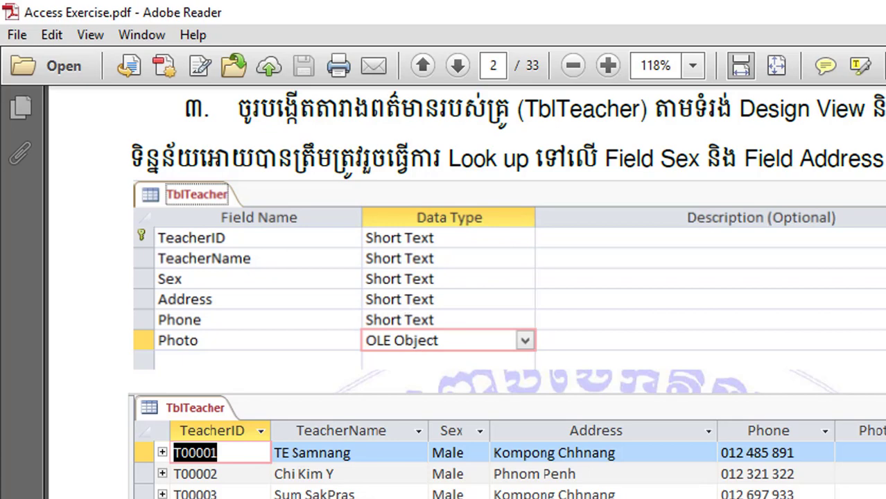
key("alt+Tab")
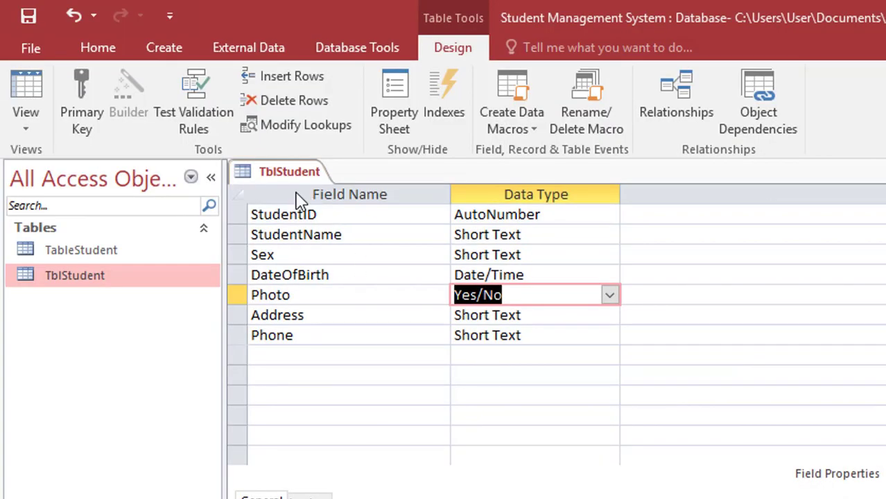
- Close the TblStudent table, saving its design changes
right_click(283, 178)
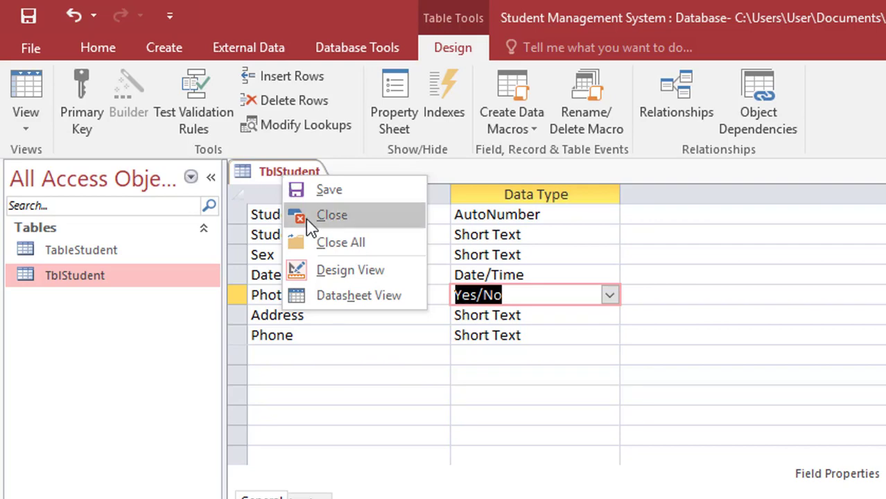
left_click(331, 215)
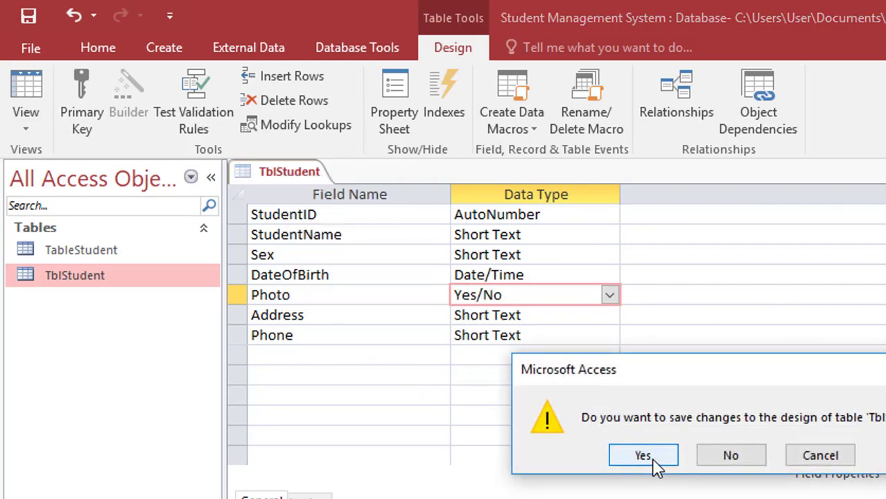
left_click(651, 459)
left_click(167, 56)
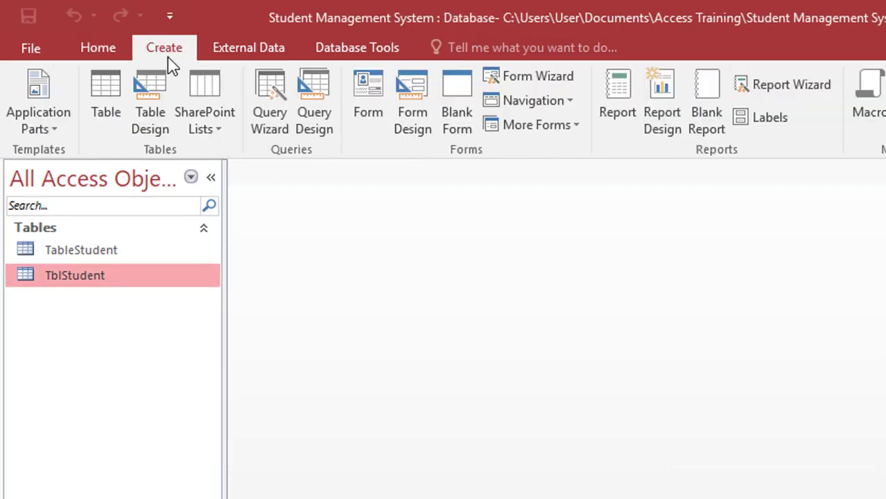
- Create a new table in Design view with fields TeacherID, TeacherName and Sex
left_click(154, 115)
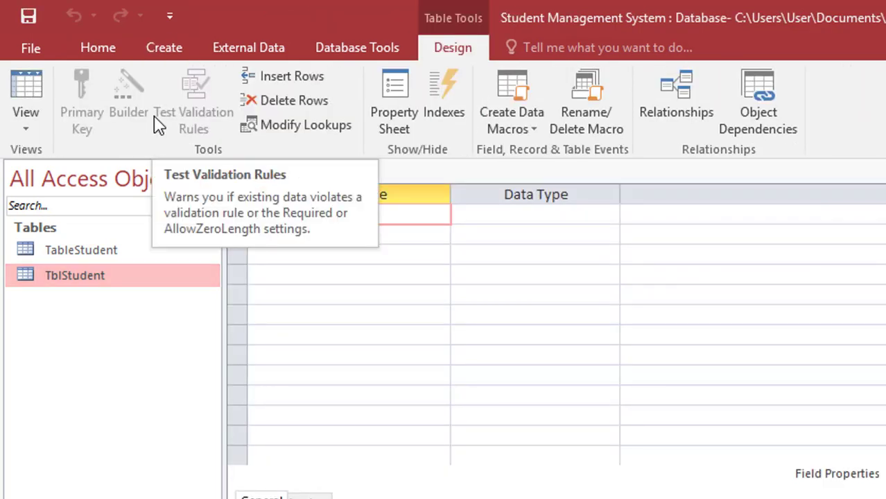
type("TeacherI")
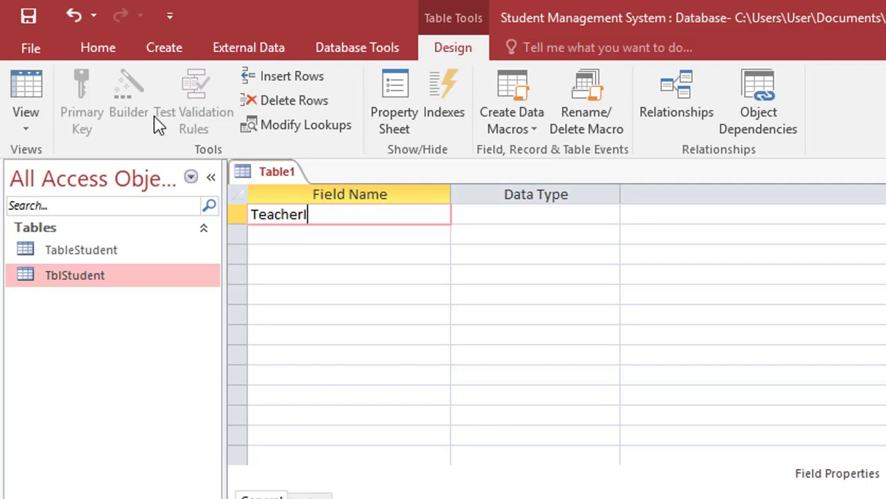
type("D")
key("Tab")
key("Tab")
key("Tab")
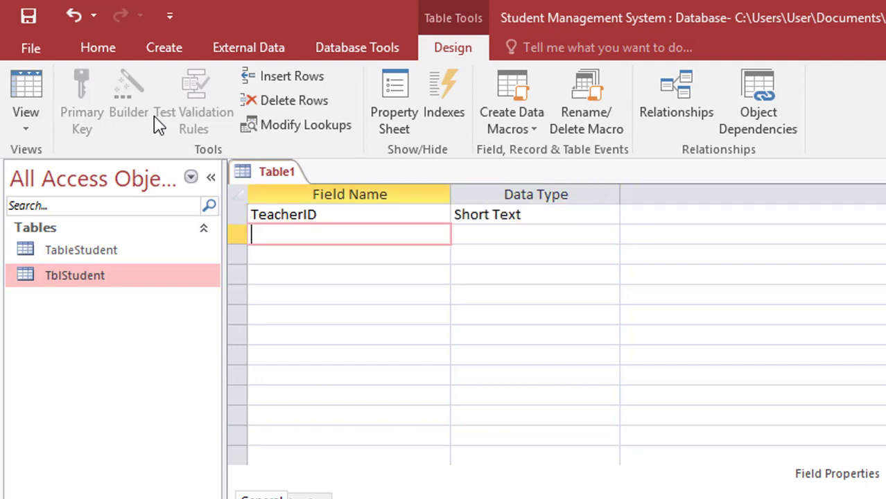
type("Teachr")
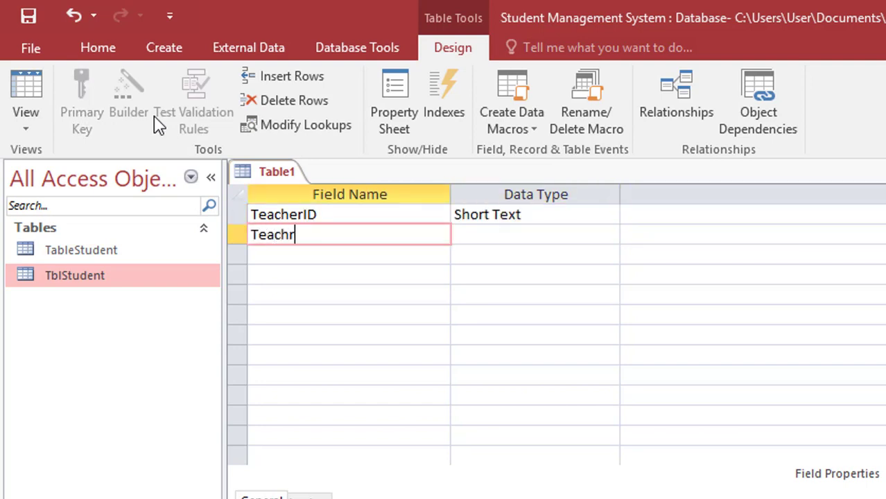
key("BackSpace")
type("erNam")
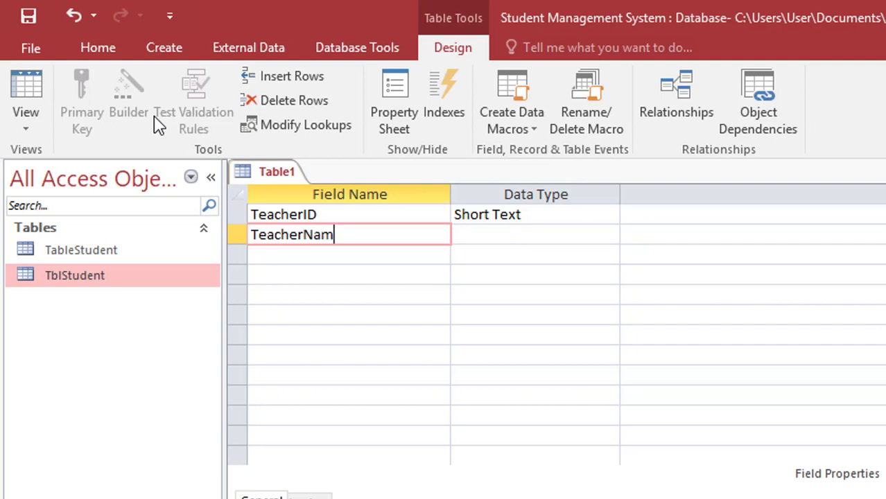
type("e")
key("Tab")
key("Tab")
key("Tab")
type("Sex")
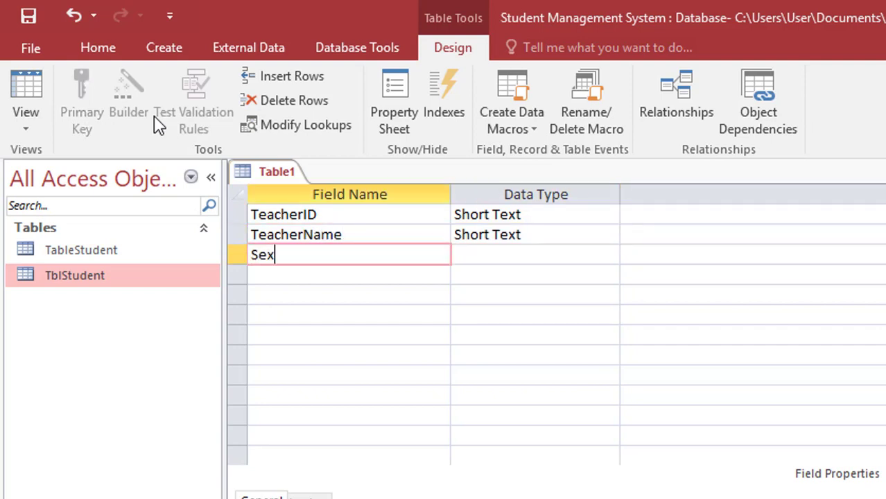
key("Tab")
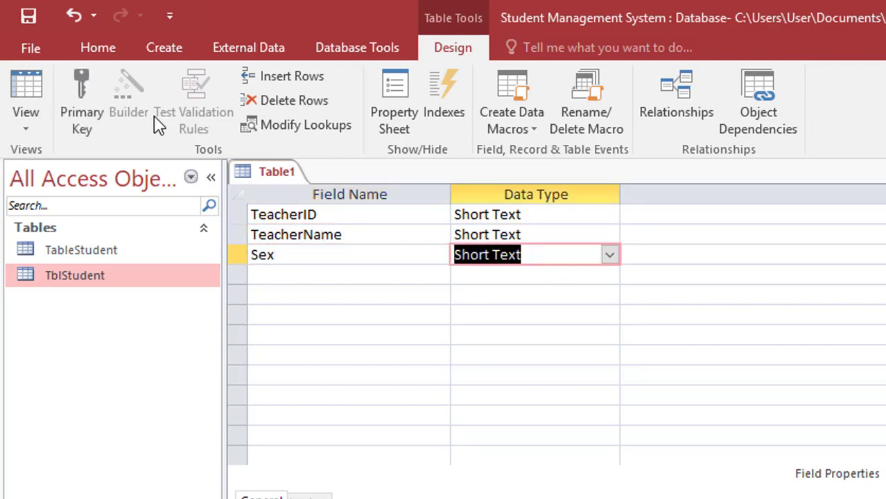
- Choose Lookup Wizard as the Sex field's data type
left_click(303, 254)
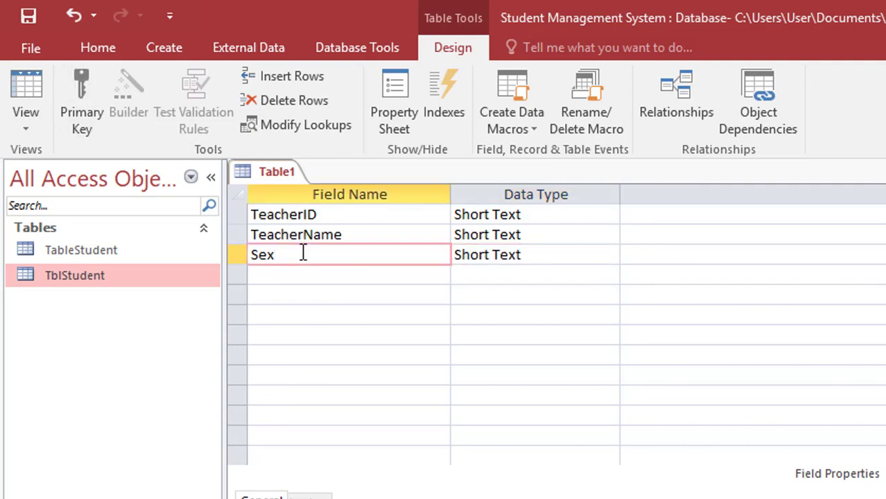
key("Tab")
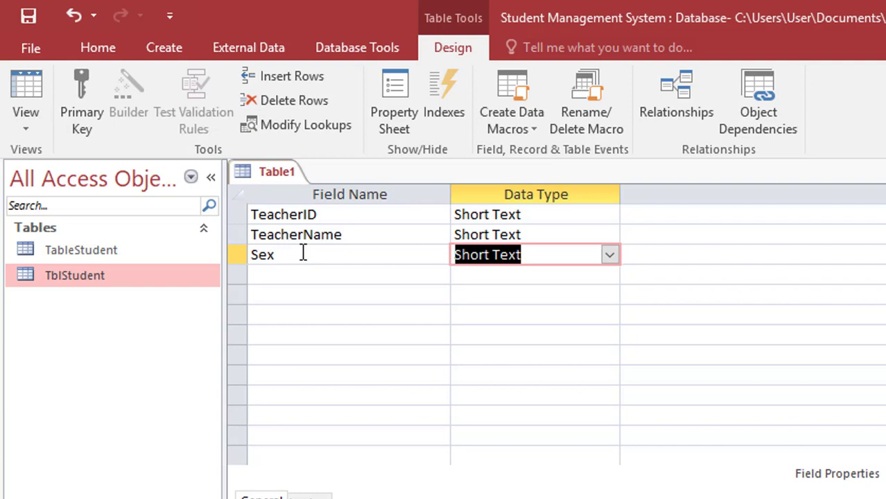
type("lookup Wizard...")
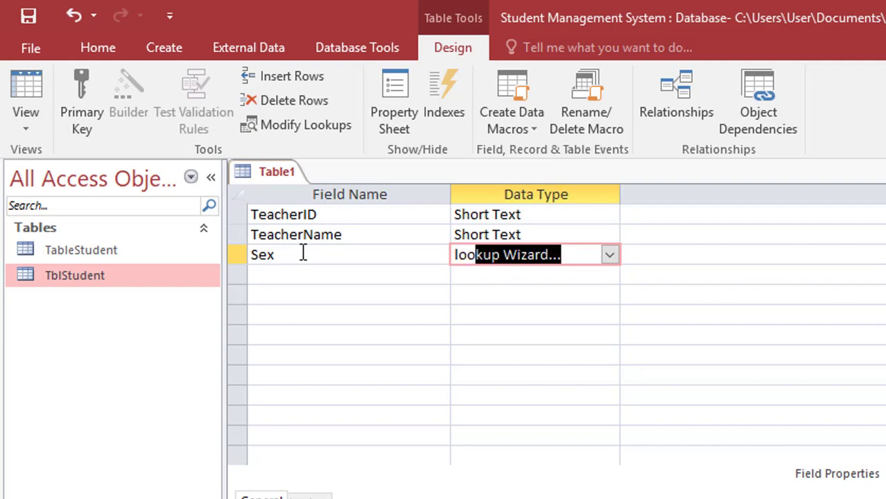
key("Return")
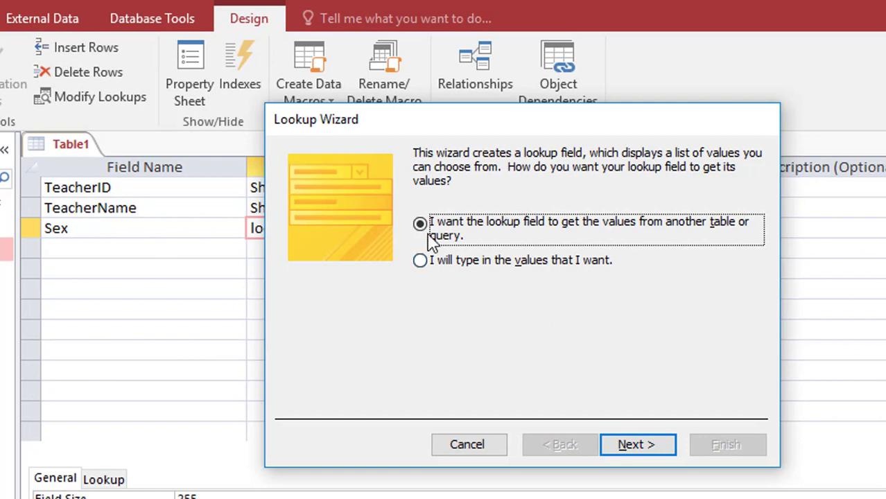
- In the Lookup Wizard, type the values Female and Male for Sex and finish
left_click(475, 271)
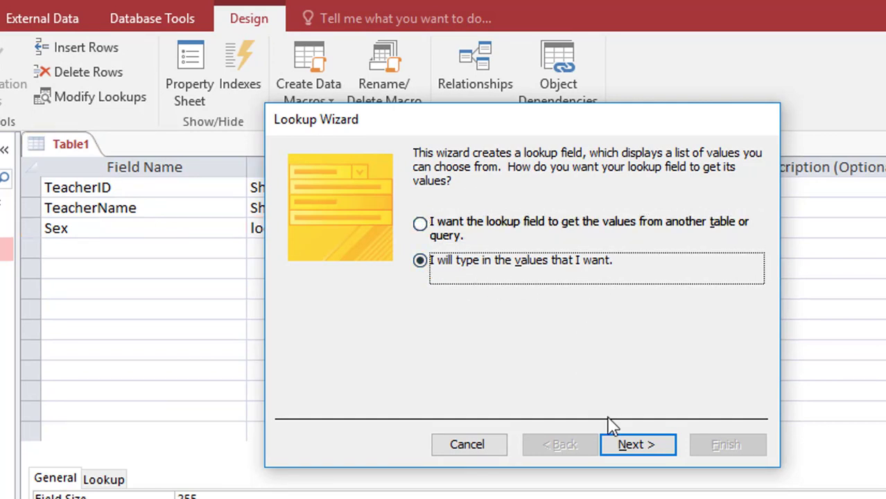
left_click(635, 446)
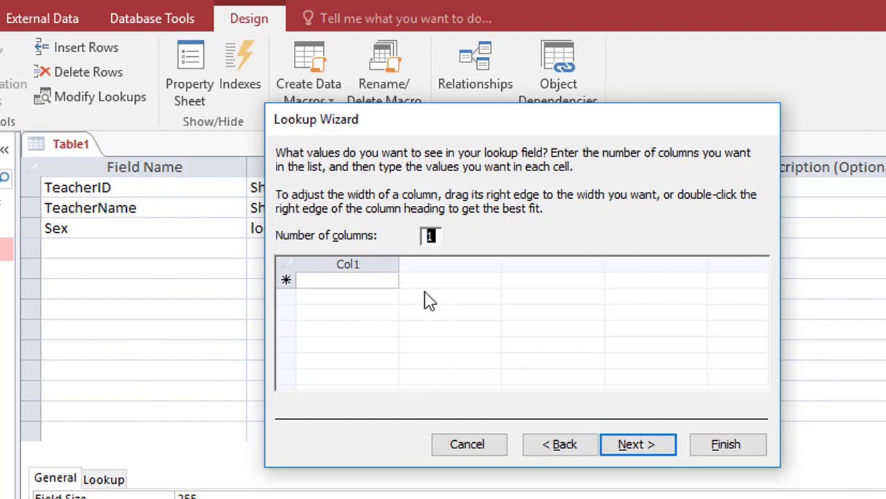
left_click(362, 283)
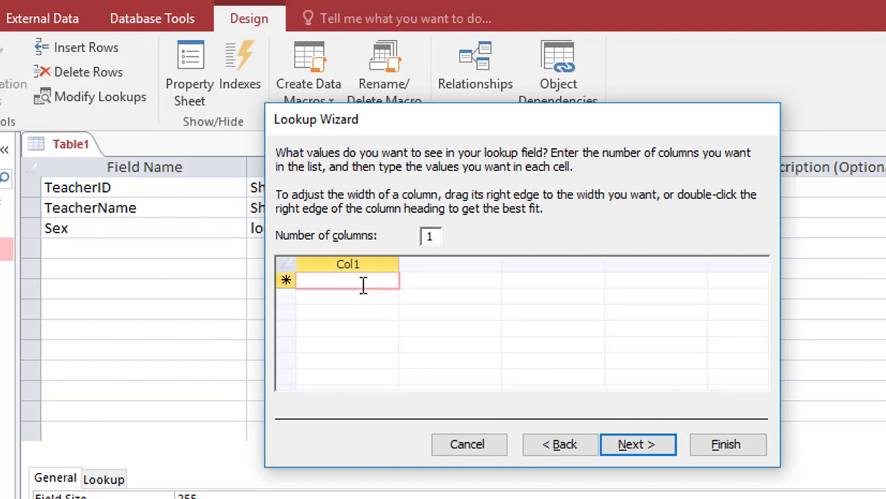
type("Female")
key("Return")
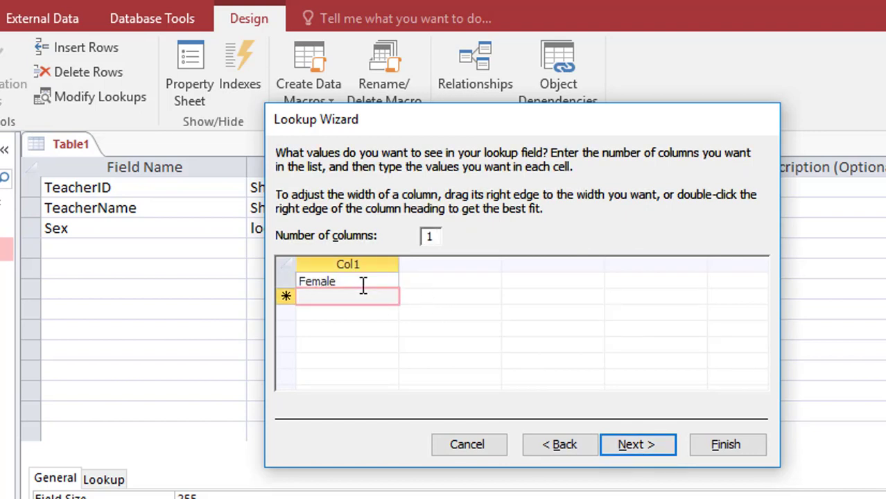
type("Male")
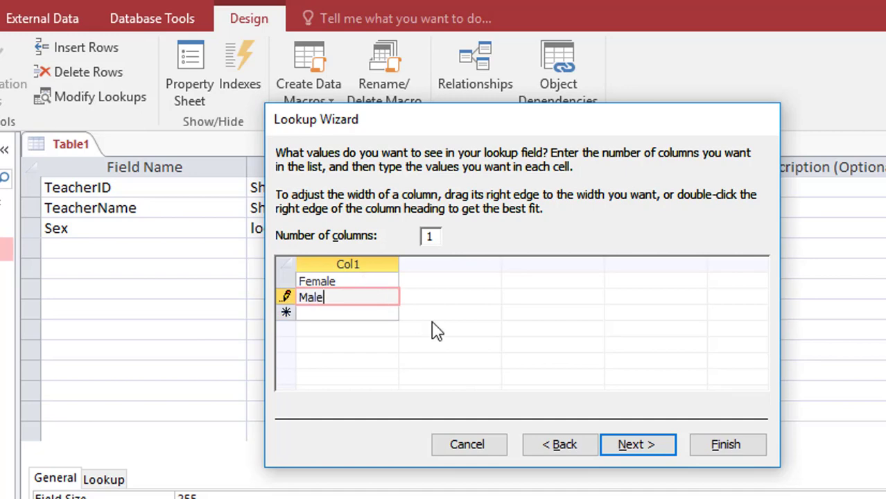
left_click(639, 456)
left_click(733, 445)
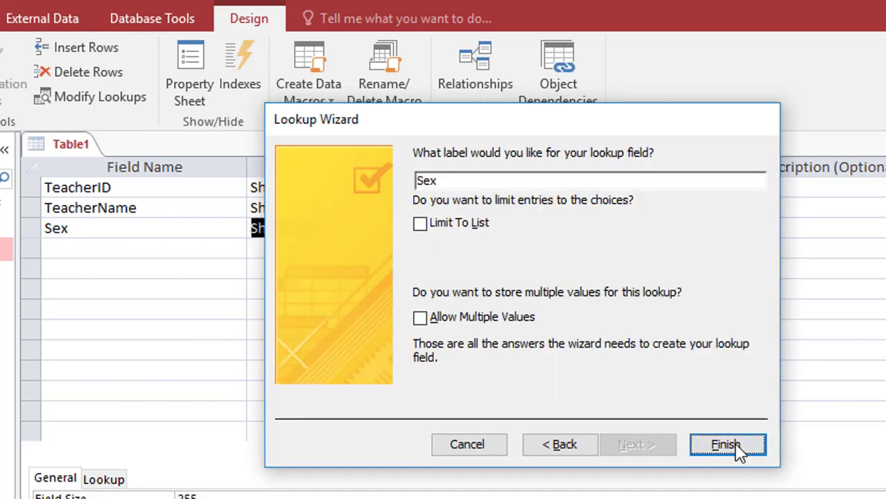
left_click(158, 248)
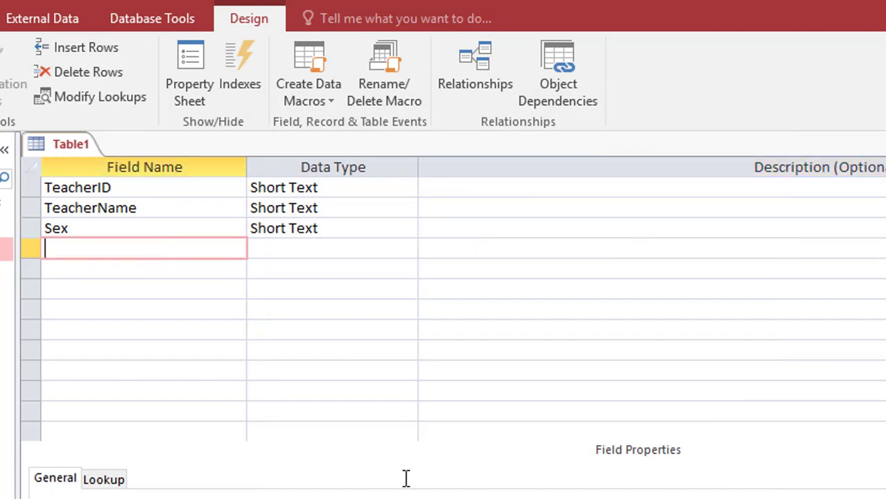
- Add a DOB field with the Date/Time data type
type("DoB")
key("BackSpace")
key("BackSpace")
type("OB")
key("Tab")
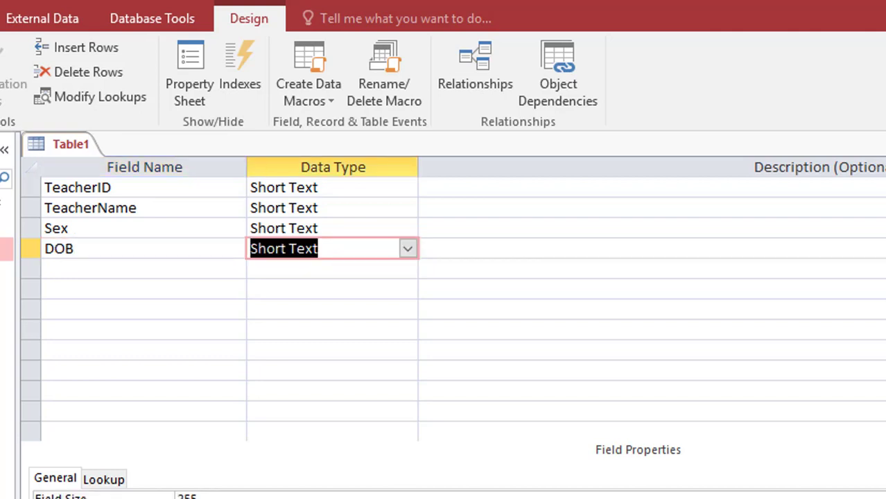
type("date/Time")
key("Tab")
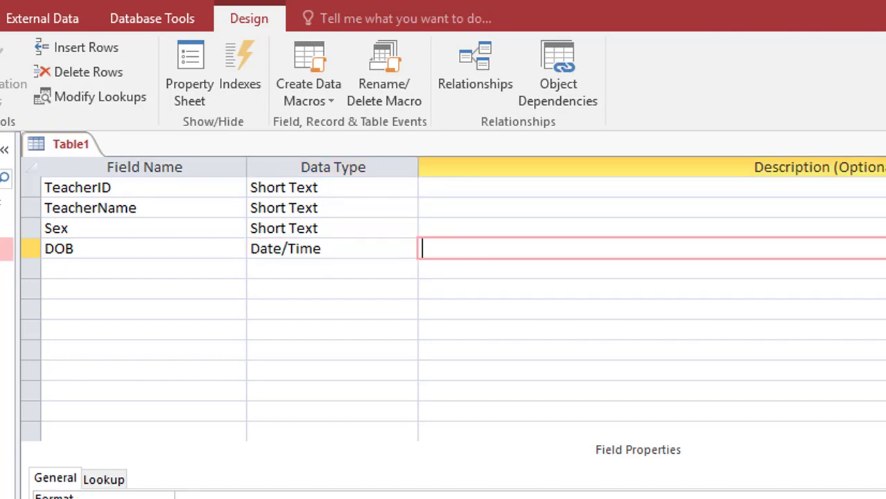
key("Tab")
- Add an Address field and choose Lookup Wizard as its data type
type("Address")
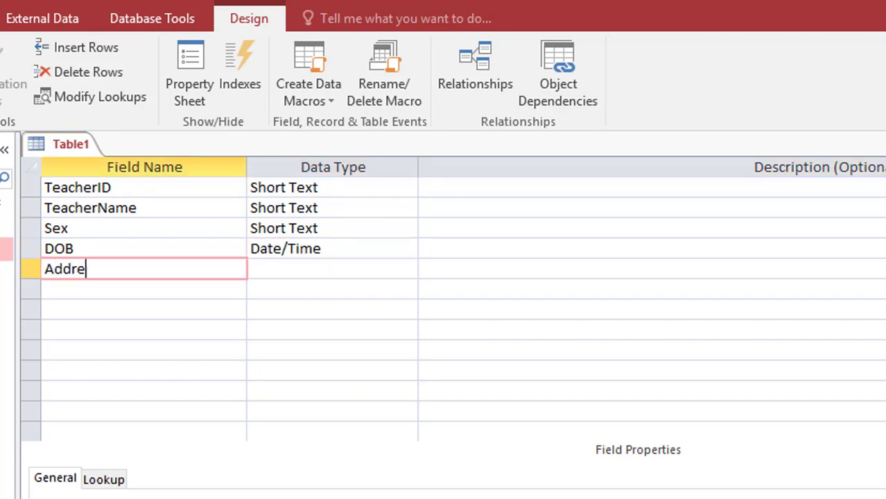
key("Tab")
type("loo")
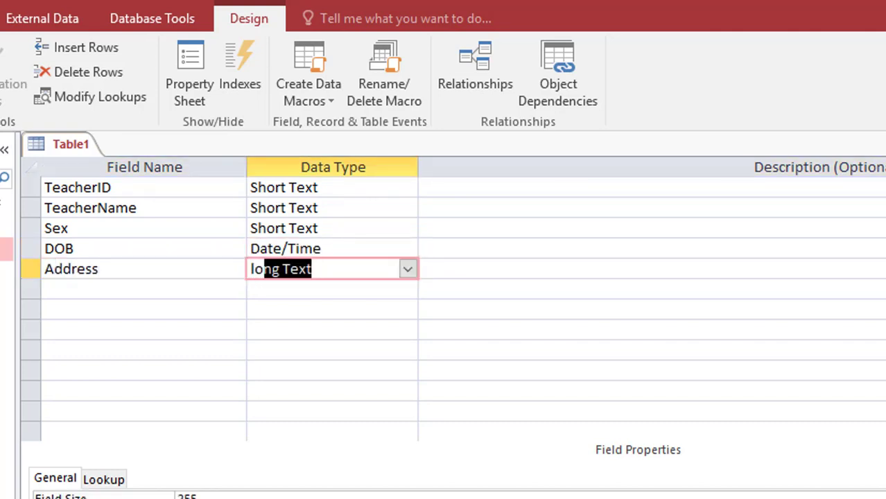
key("Tab")
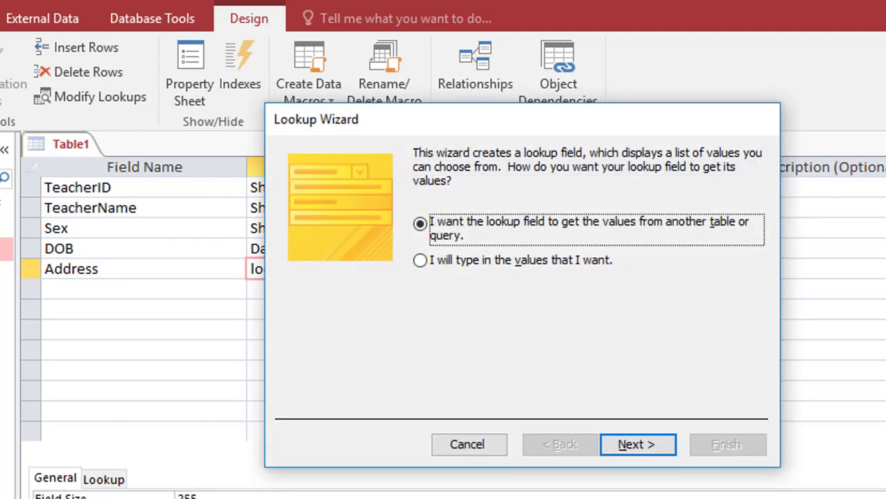
- Give Address the typed lookup values BB, PP and SR and finish the wizard
left_click(476, 264)
left_click(615, 454)
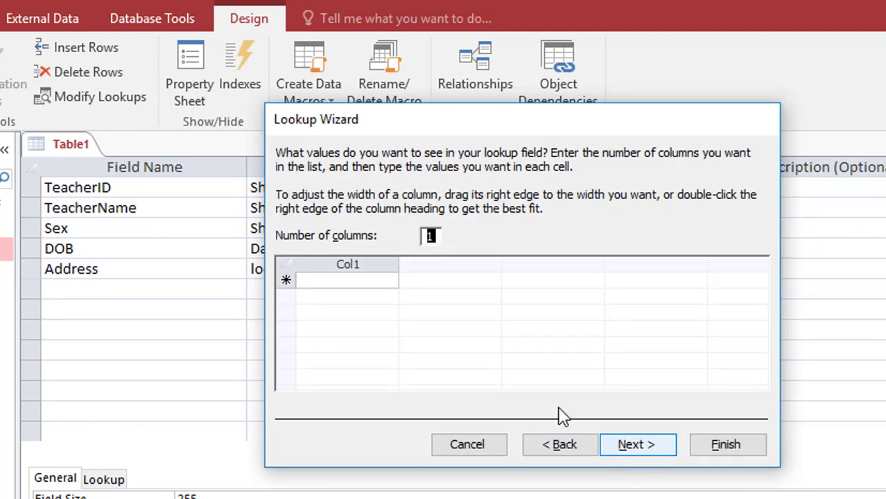
left_click(352, 280)
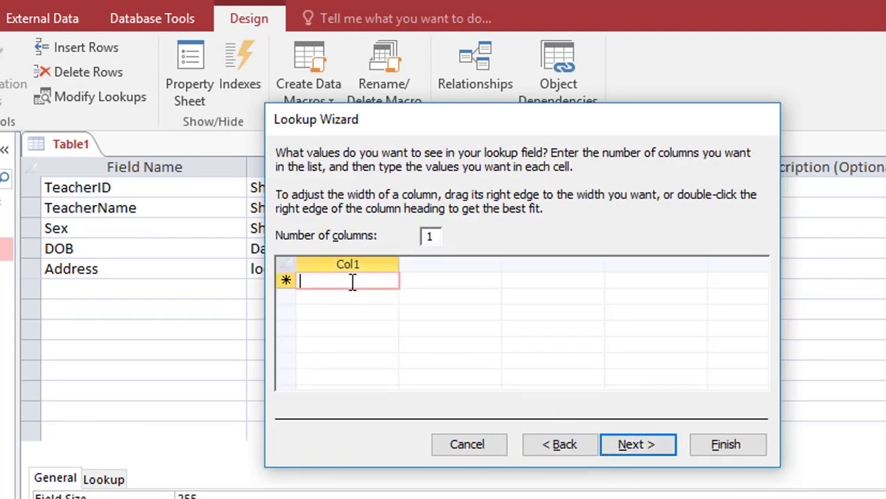
type("BB")
key("Return")
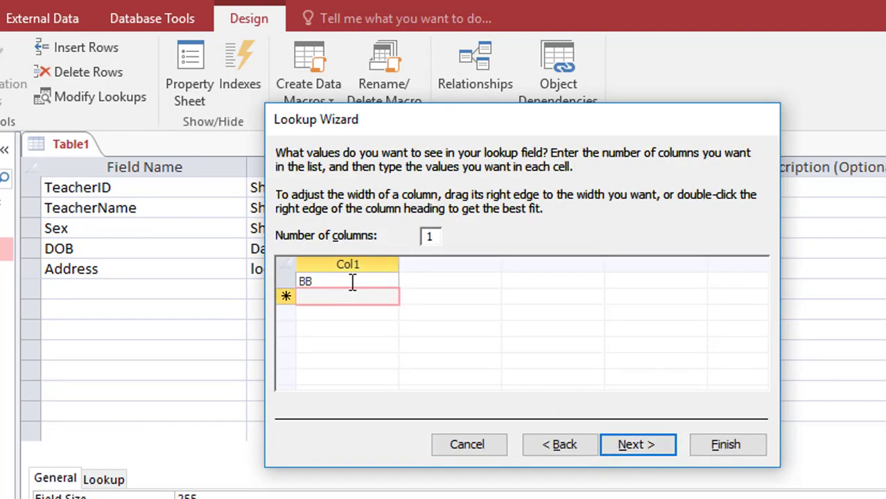
type("PP")
key("Return")
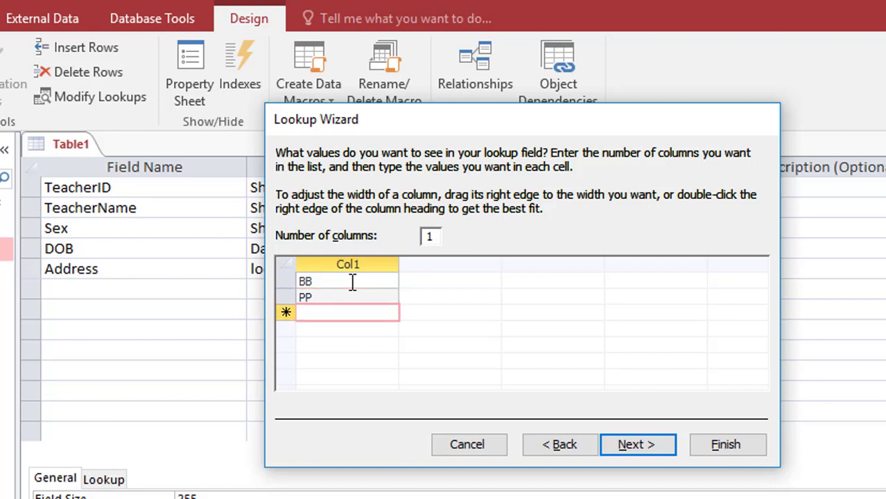
type("SR")
key("Return")
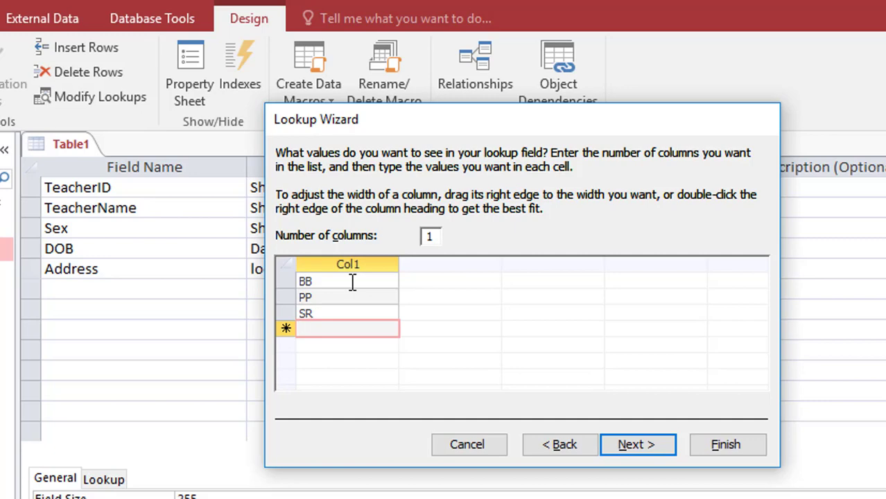
left_click(619, 445)
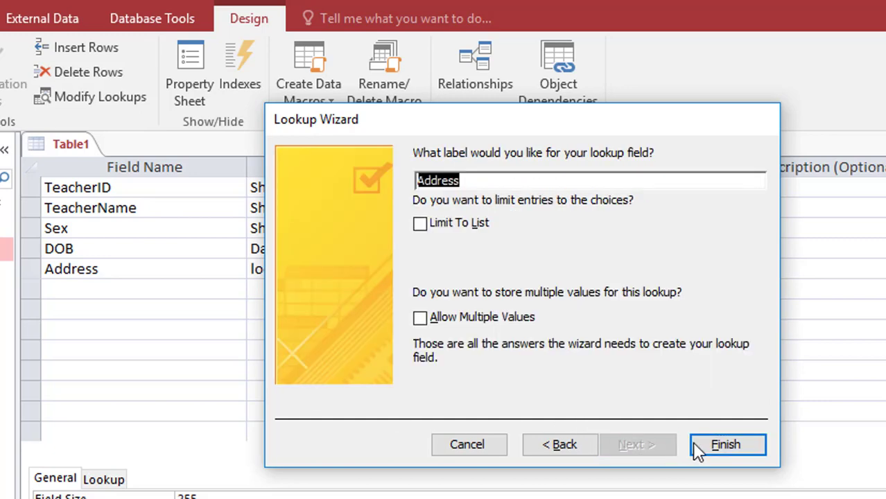
left_click(703, 447)
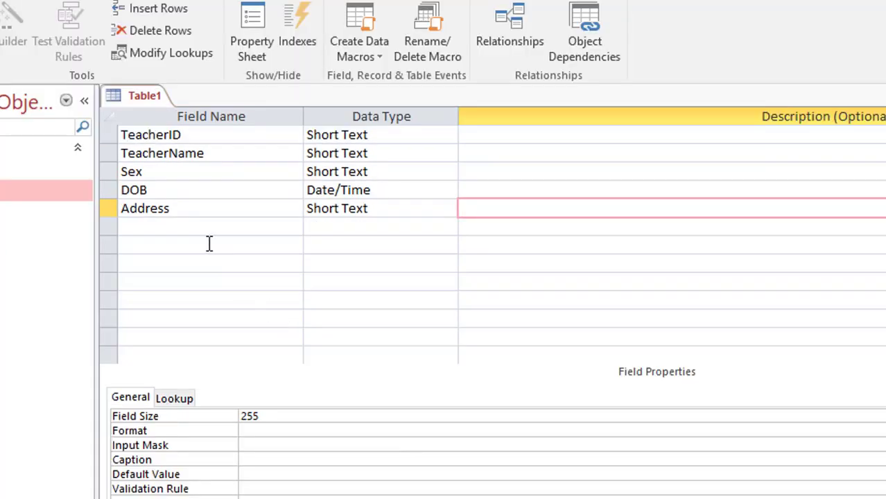
- Add a Phone field below Address with the default Short Text type
left_click(182, 215)
left_click(181, 227)
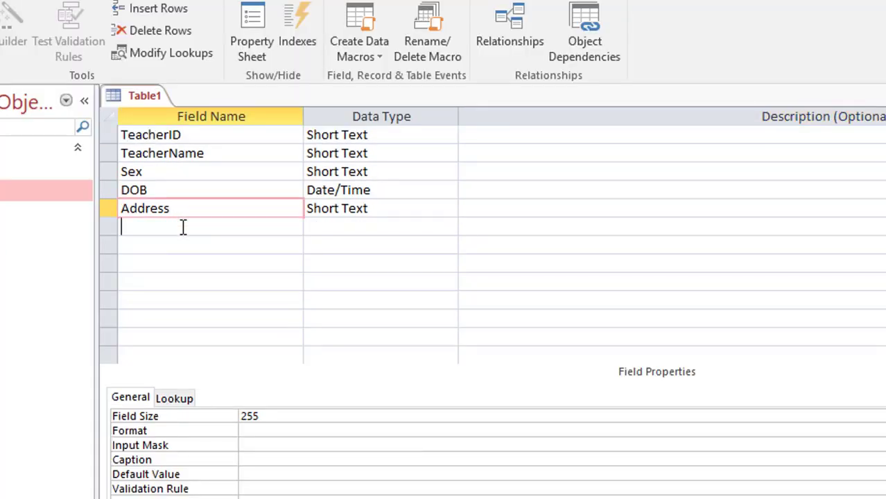
type("Phone")
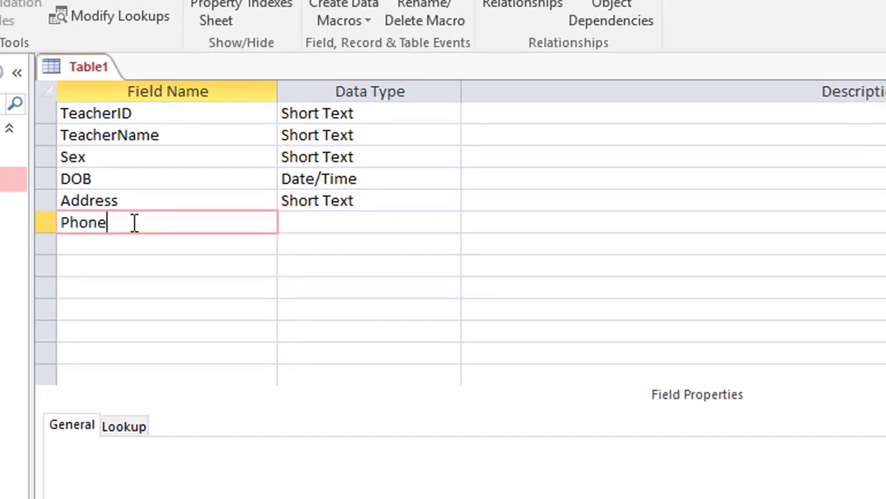
key("Tab")
key("Tab")
key("Tab")
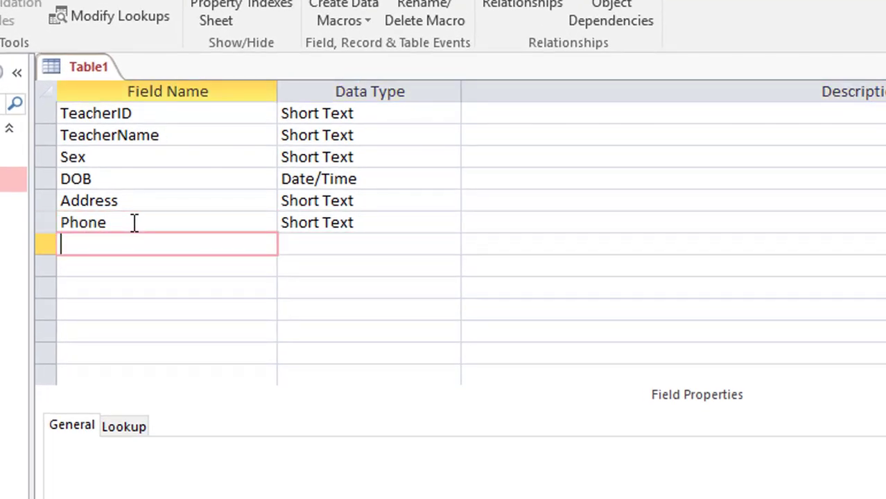
- Add a Photo field with the OLE Object data type
type("Photo")
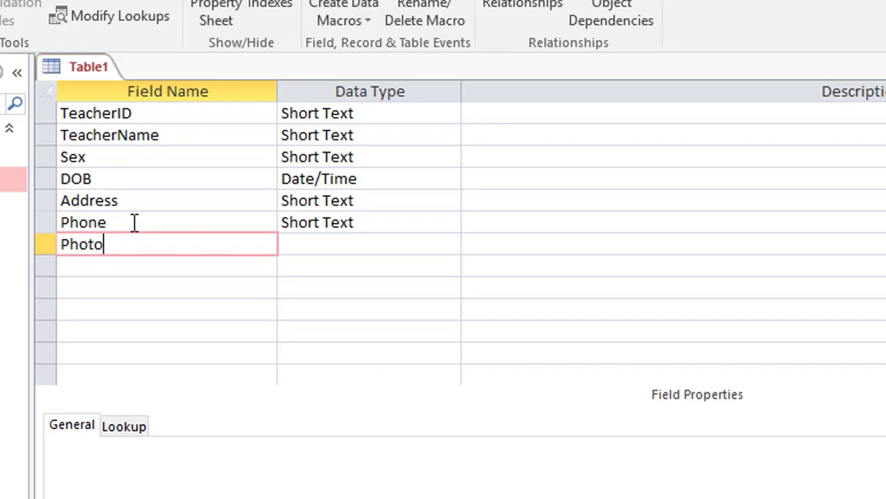
left_click(309, 248)
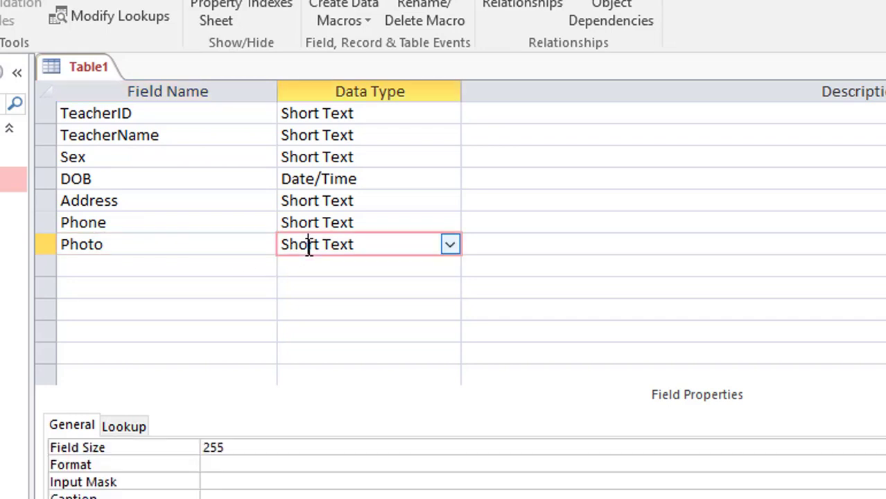
left_click(449, 247)
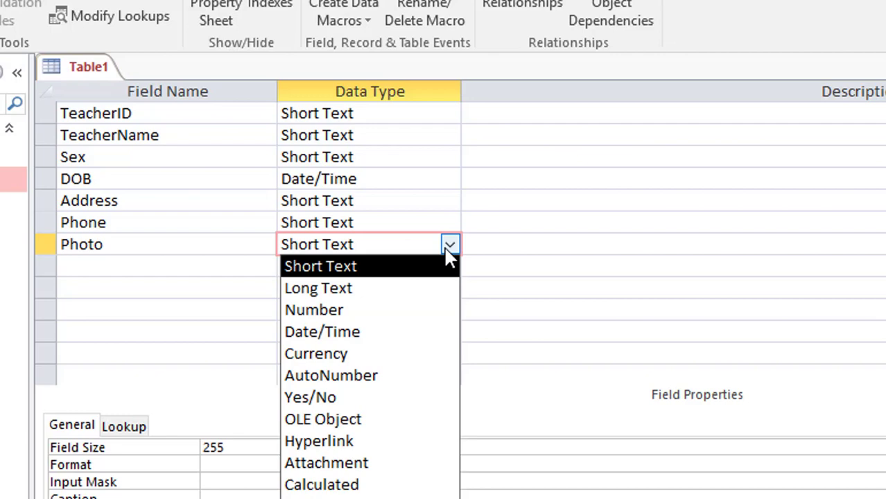
left_click(371, 421)
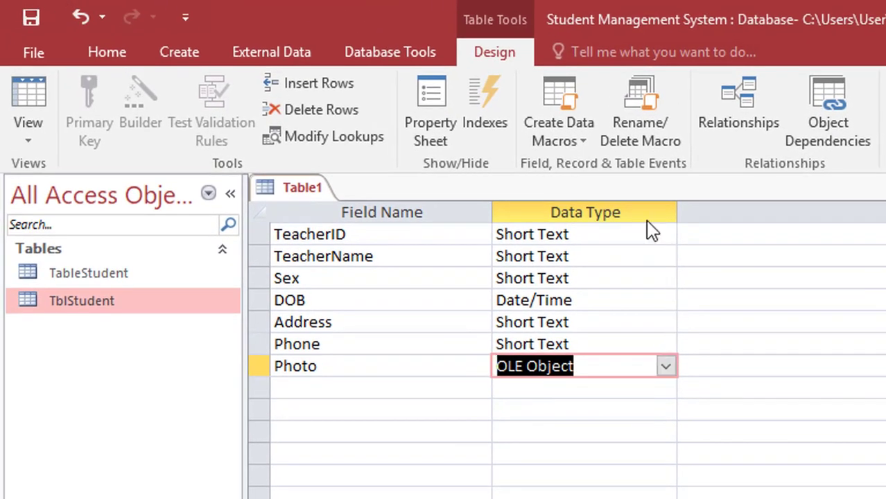
- Save the table as TblTeacher without a primary key and switch to Datasheet view
left_click(645, 235)
left_click(665, 235)
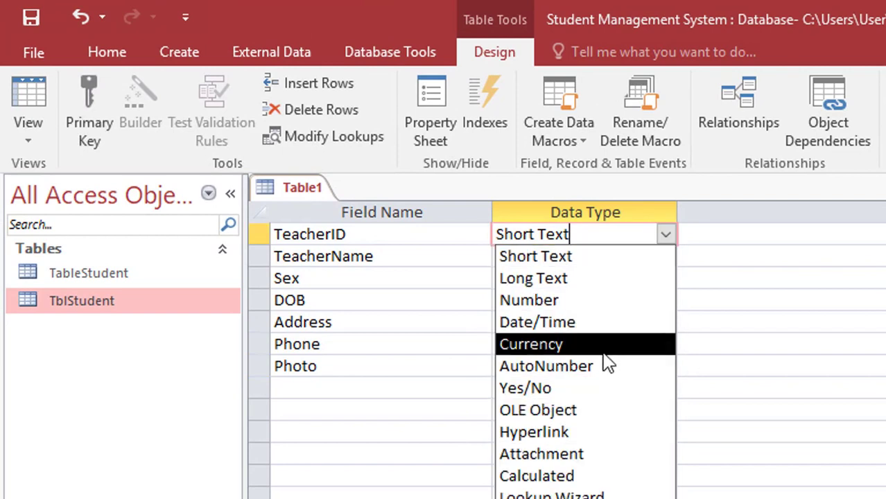
left_click(458, 244)
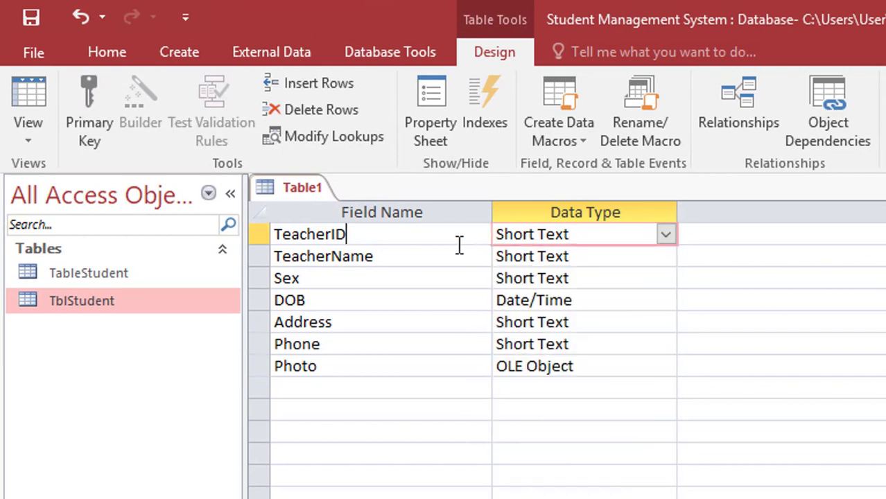
left_click(28, 26)
type("T")
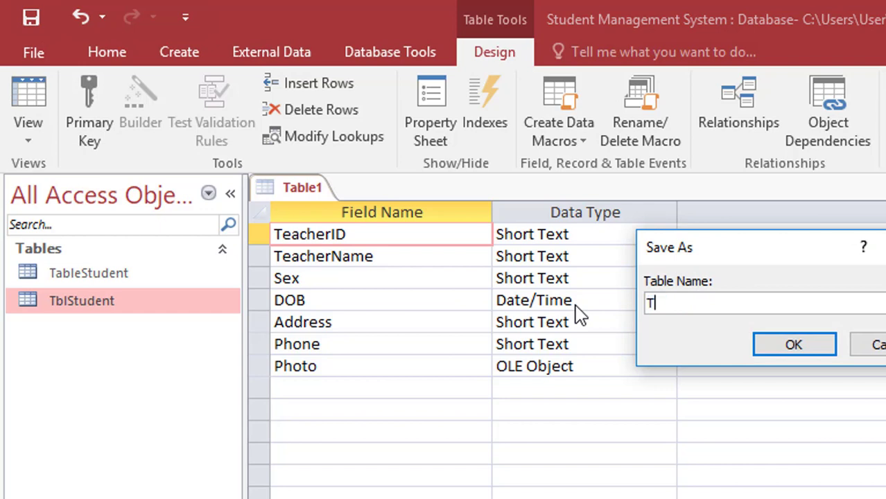
type("b")
key("BackSpace")
type("blTeacher")
left_click(798, 344)
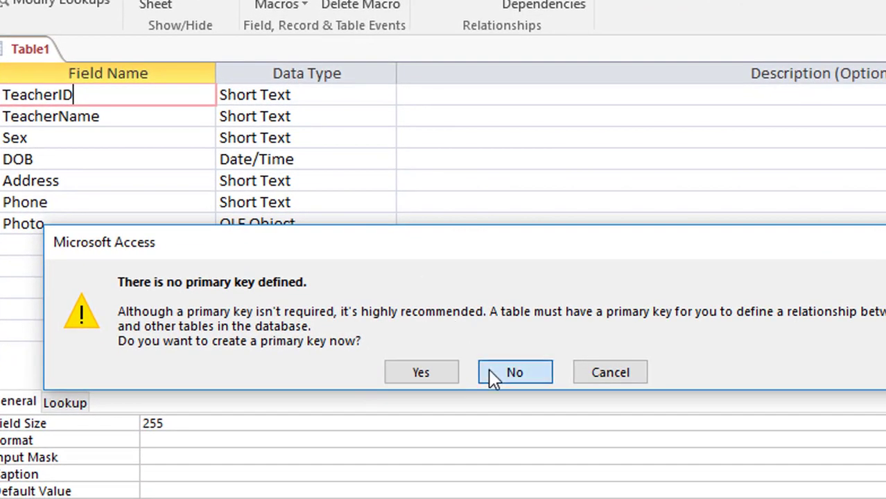
left_click(489, 369)
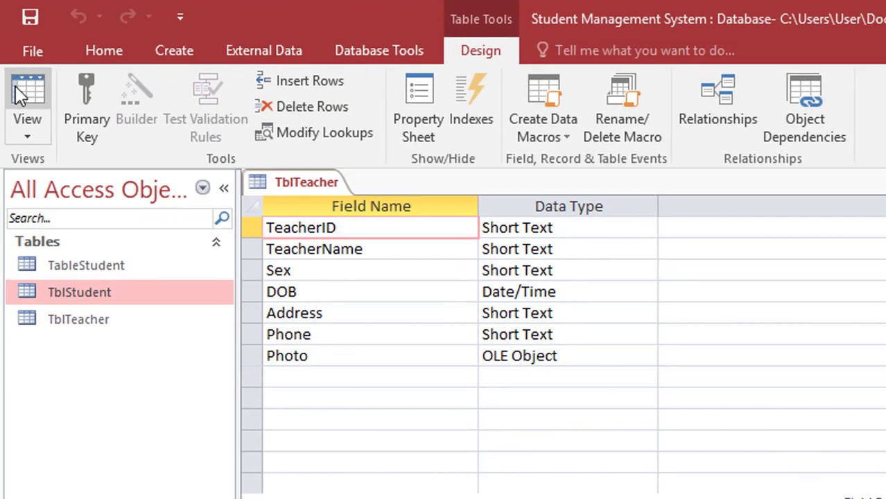
left_click(19, 94)
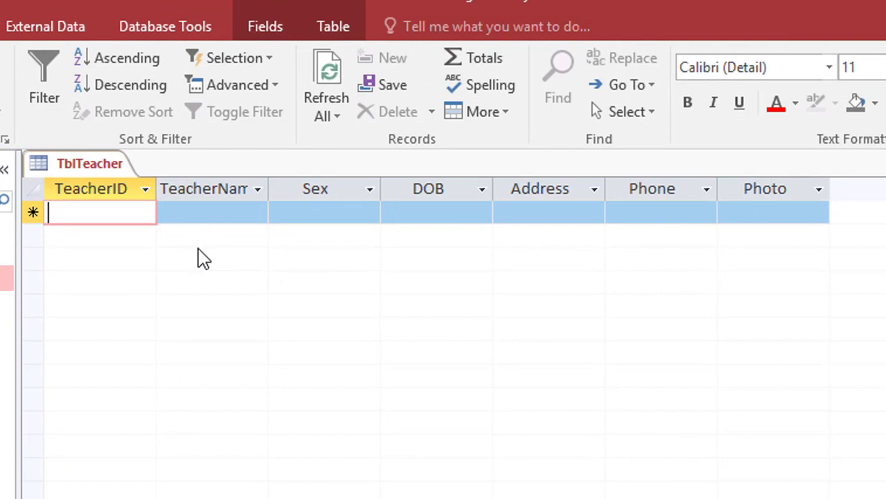
- Enter record T001 with the teacher's name, Sex Male, Address BB and the phone number
type("T001")
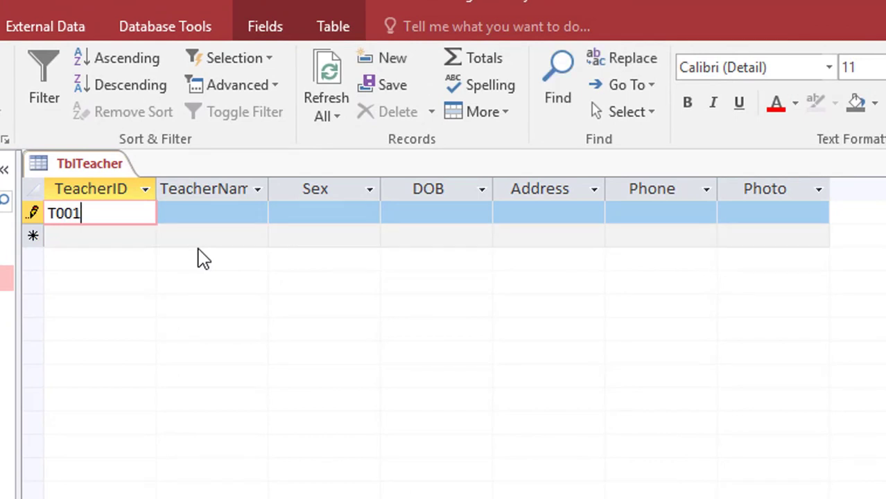
key("Tab")
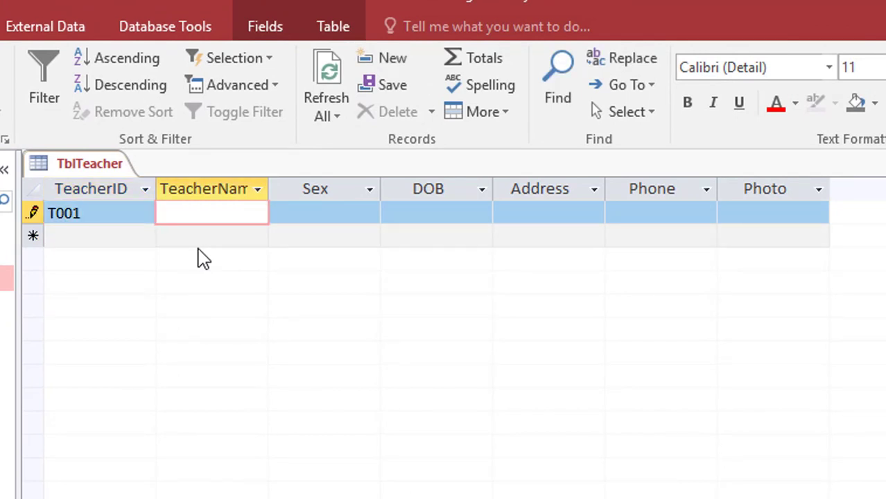
type("Kada")
key("Tab")
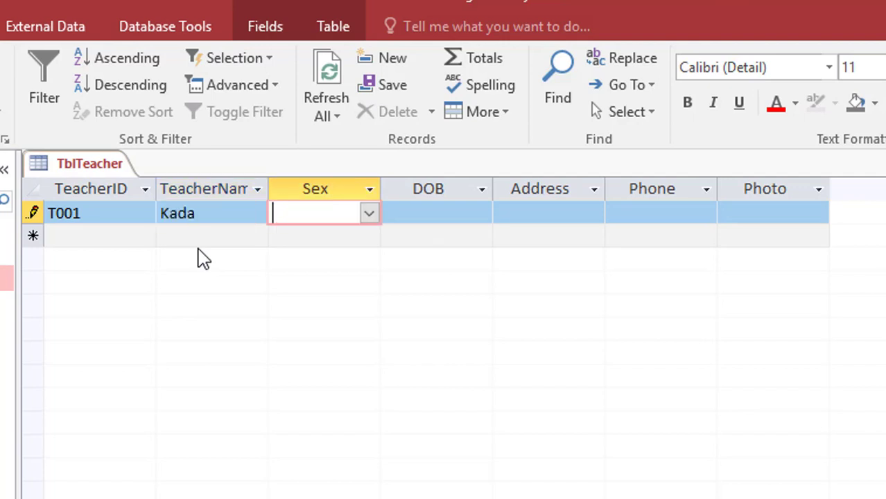
left_click(368, 214)
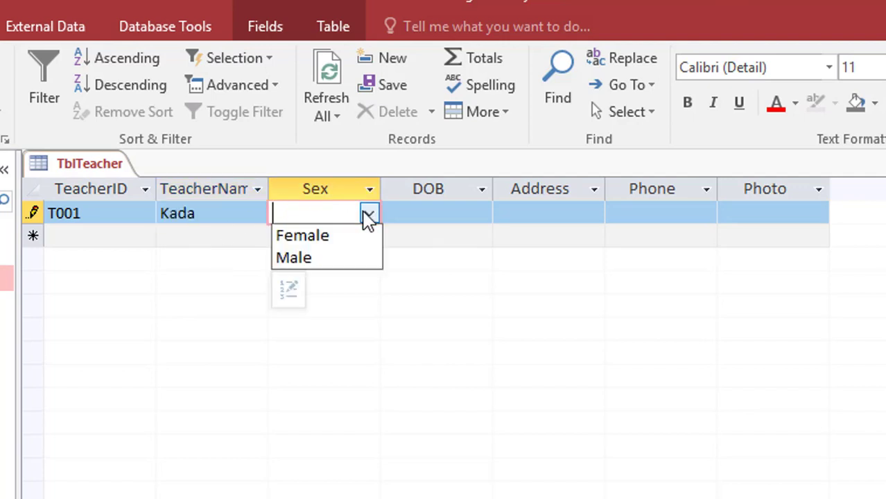
left_click(343, 255)
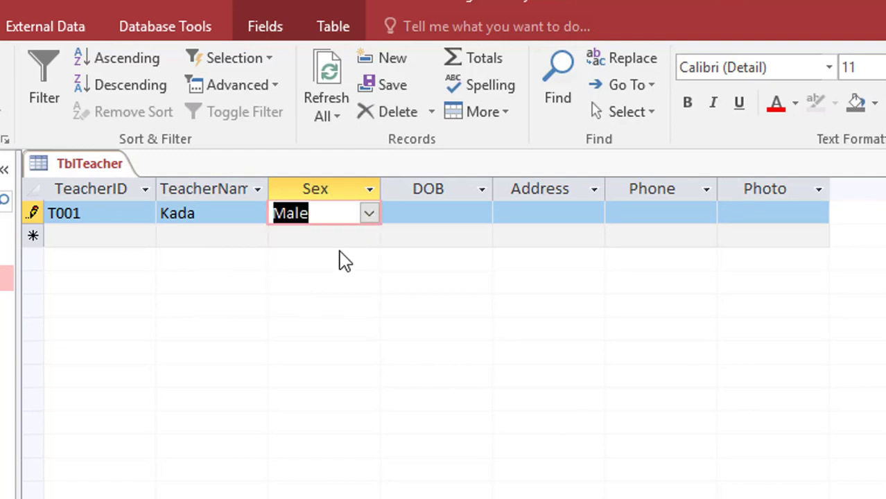
left_click(412, 221)
left_click(534, 211)
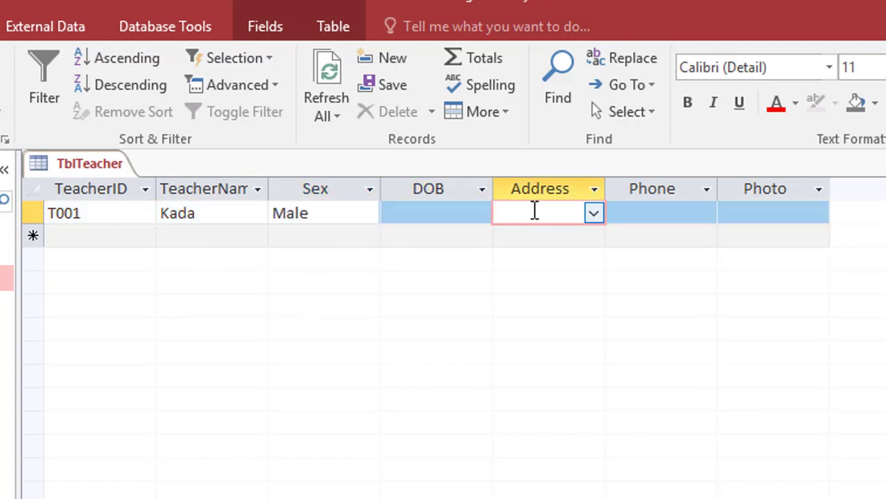
type("bb")
left_click(636, 217)
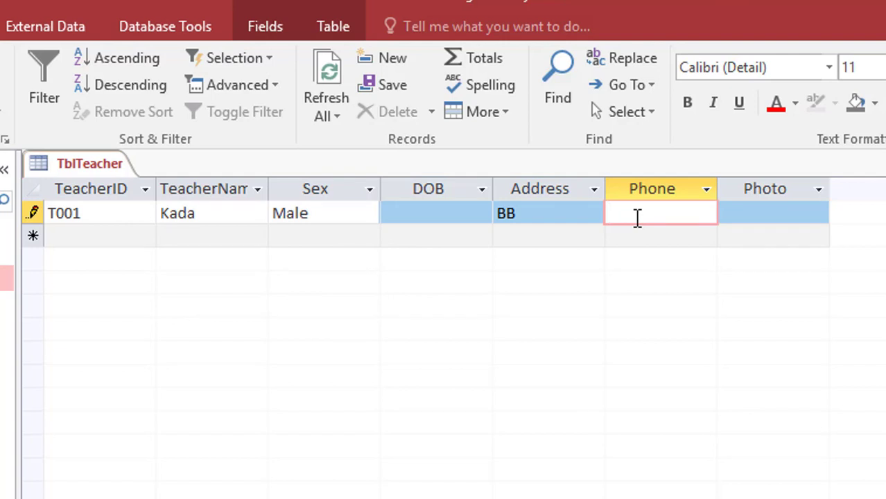
left_click(751, 204)
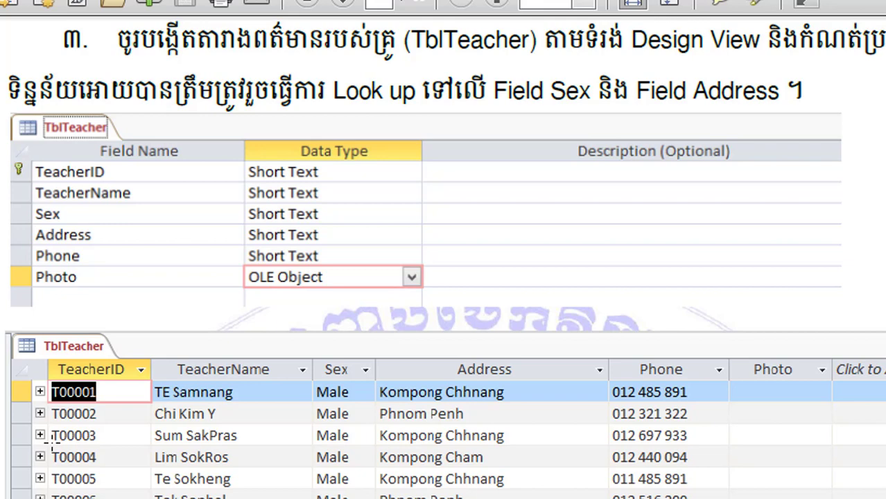
left_click(201, 360)
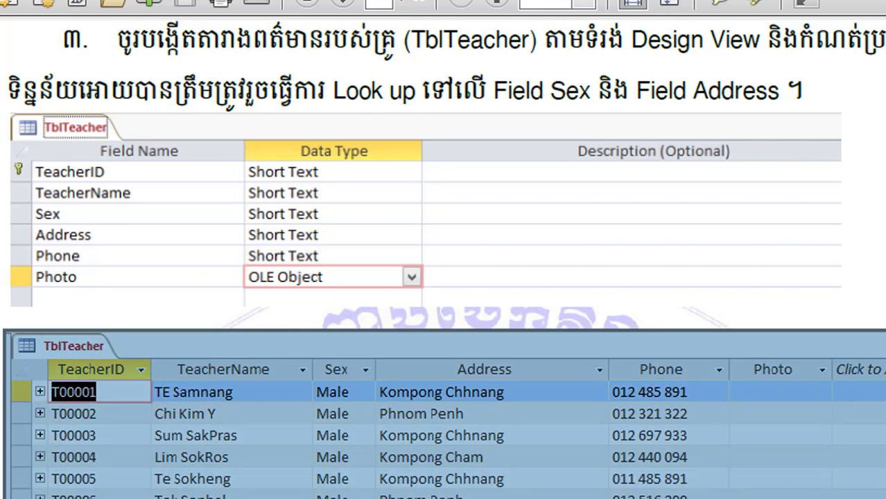
key("Escape")
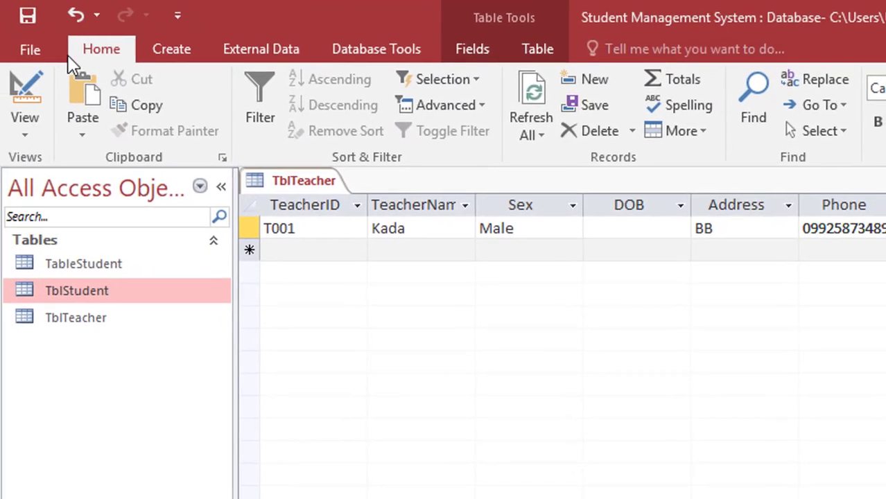
- Switch TblTeacher to Design view and confirm Photo is still an OLE Object field
left_click(26, 111)
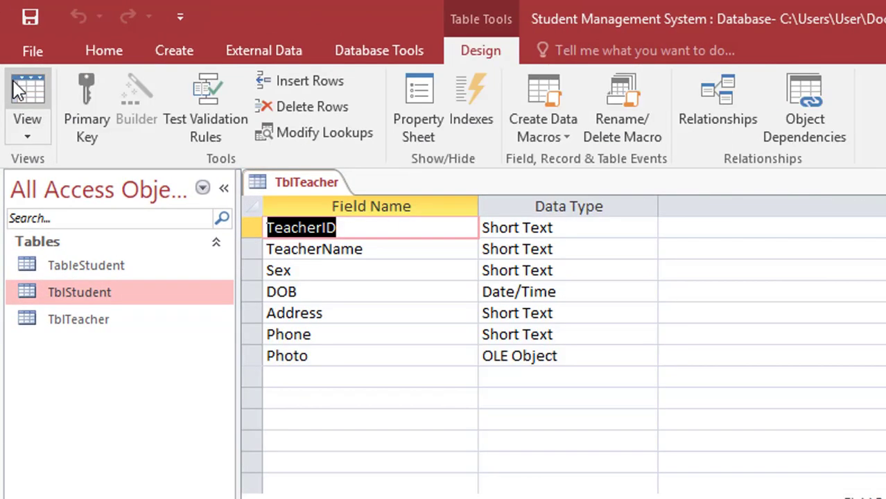
left_click(596, 227)
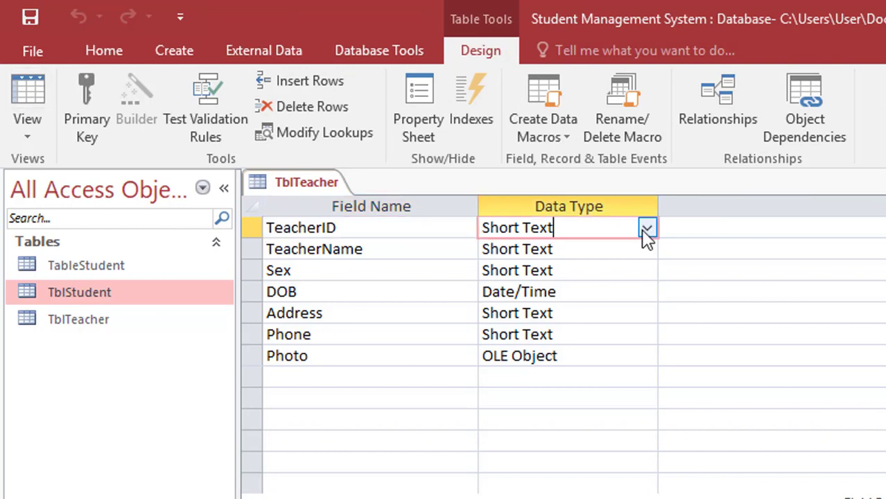
left_click(646, 230)
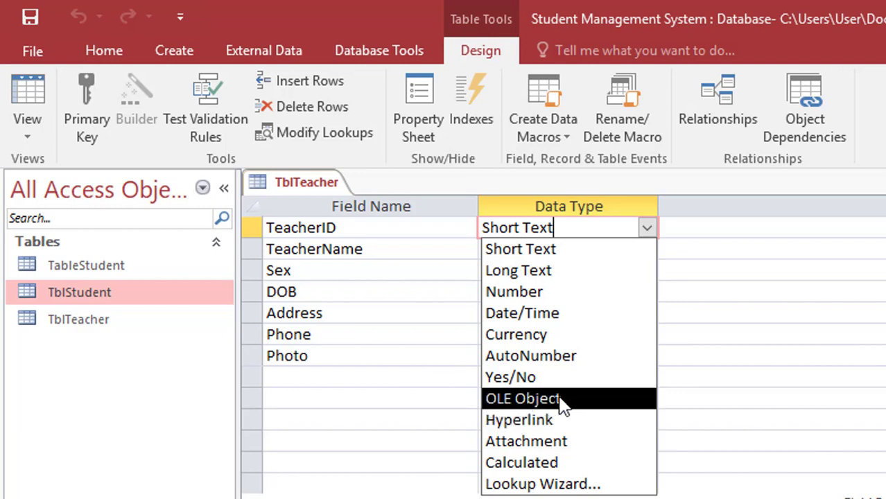
left_click(441, 364)
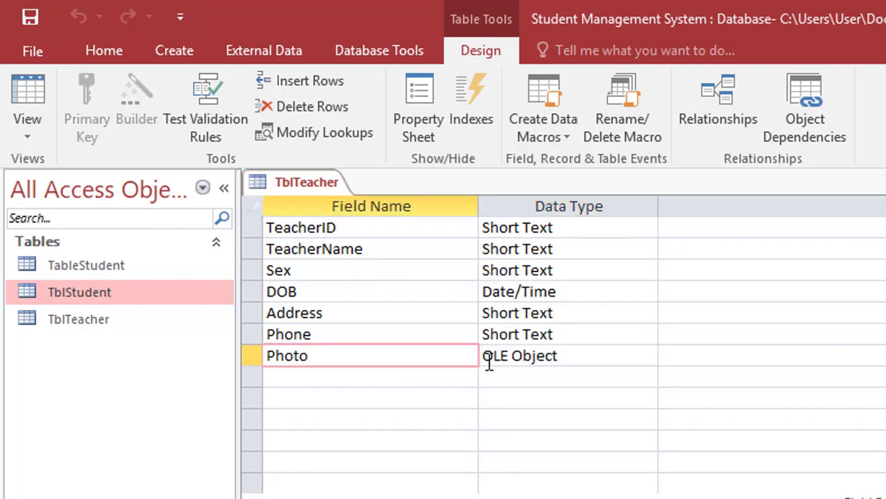
left_click(571, 356)
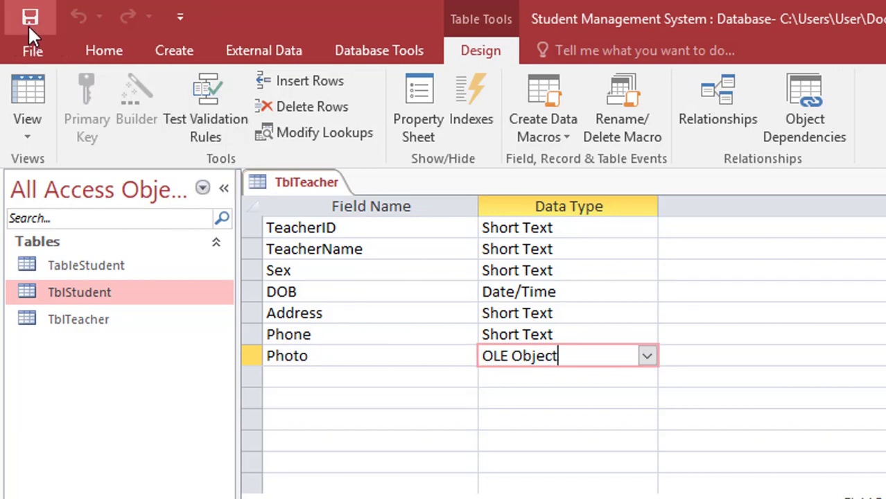
- Back in Datasheet view, insert a new Bitmap Image object into record T001's Photo cell
left_click(26, 85)
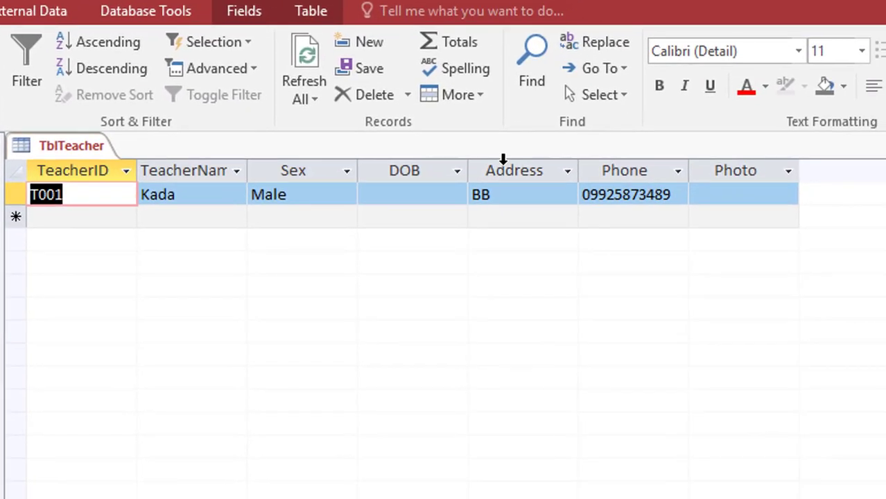
left_click(735, 196)
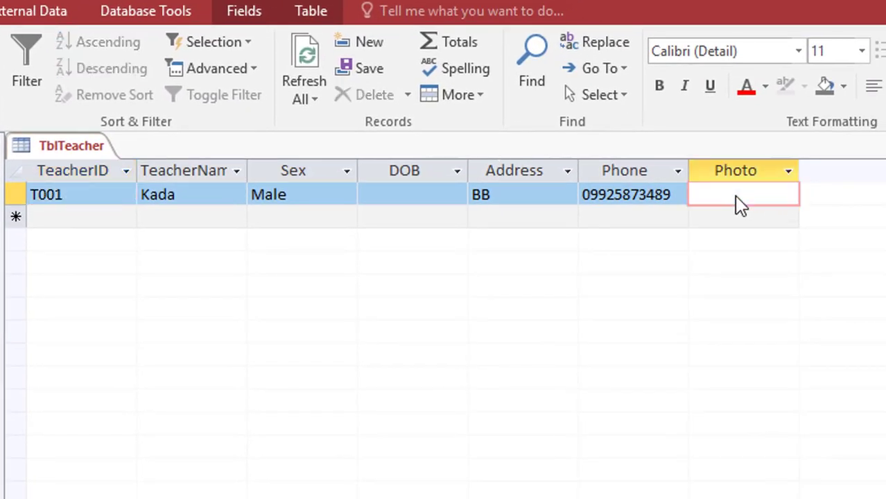
right_click(737, 199)
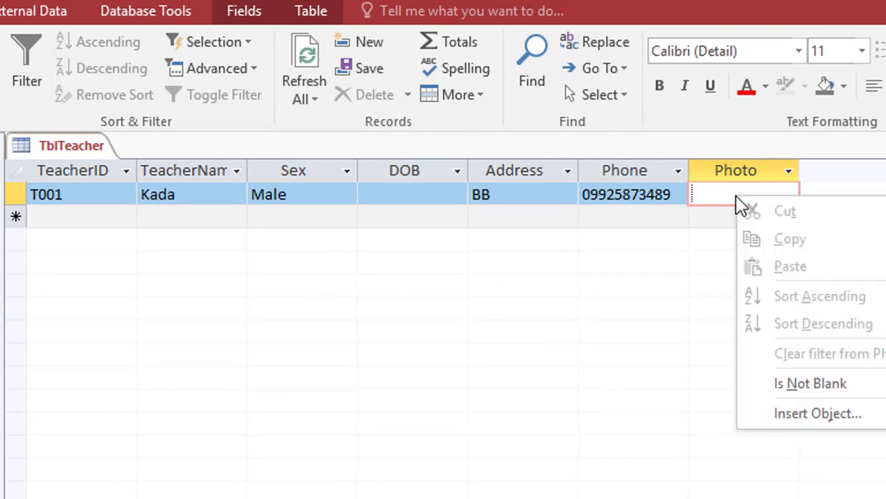
left_click(792, 416)
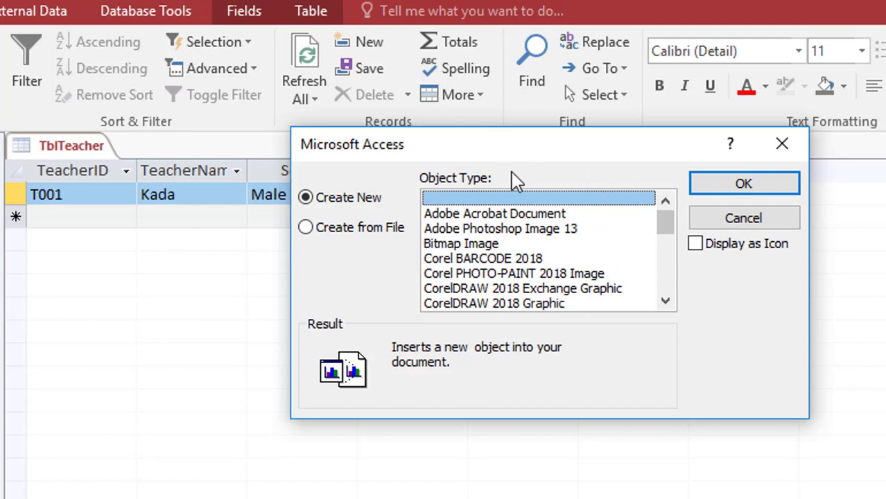
left_click(438, 246)
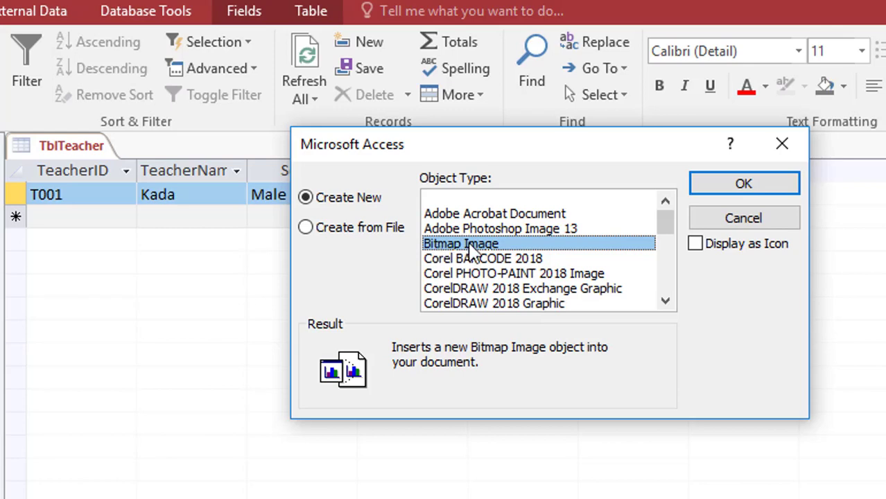
left_click(704, 183)
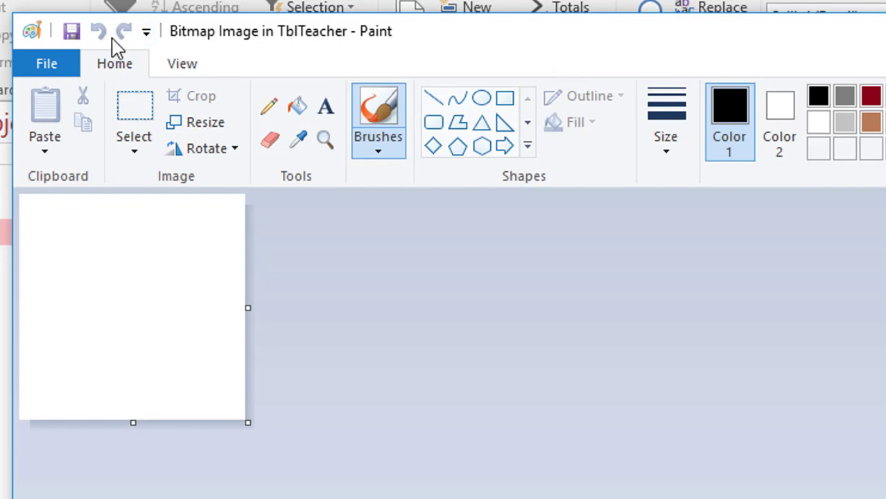
- Paste IMG_0001 from the New folder into the Paint canvas, then close Paint
left_click(51, 158)
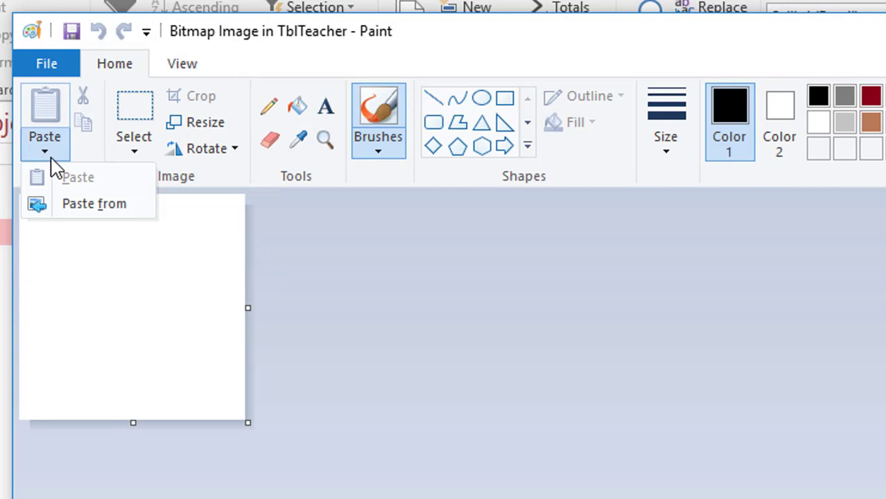
left_click(70, 206)
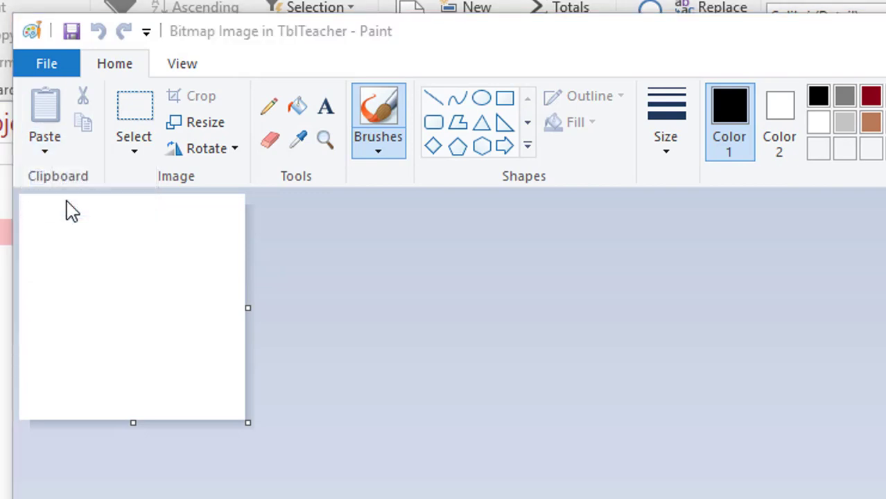
left_click(45, 144)
left_click(63, 207)
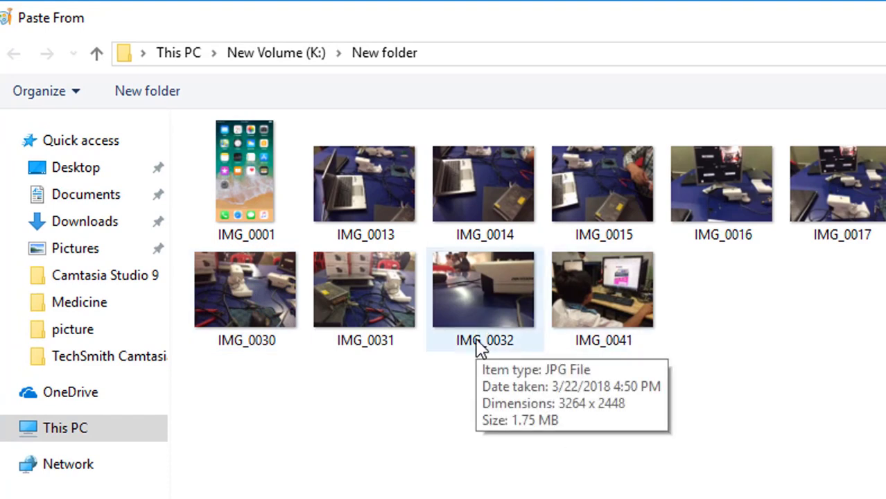
double_click(236, 186)
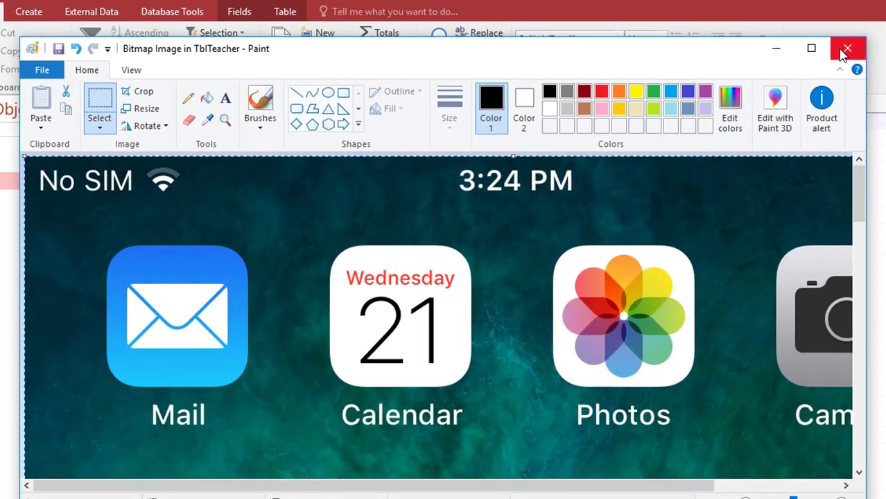
left_click(846, 50)
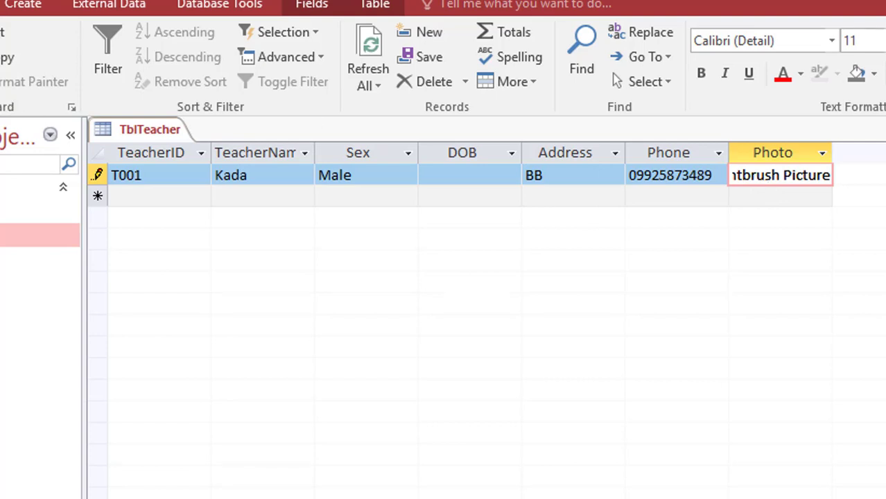
- Reopen TblTeacher's design with Ctrl+period, review Photo's data types, and select the empty row below Photo
key("ctrl+period")
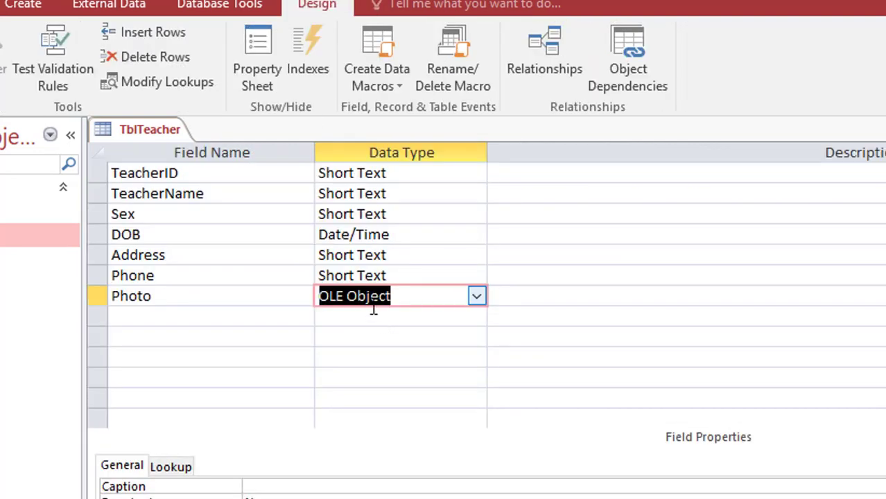
left_click(483, 303)
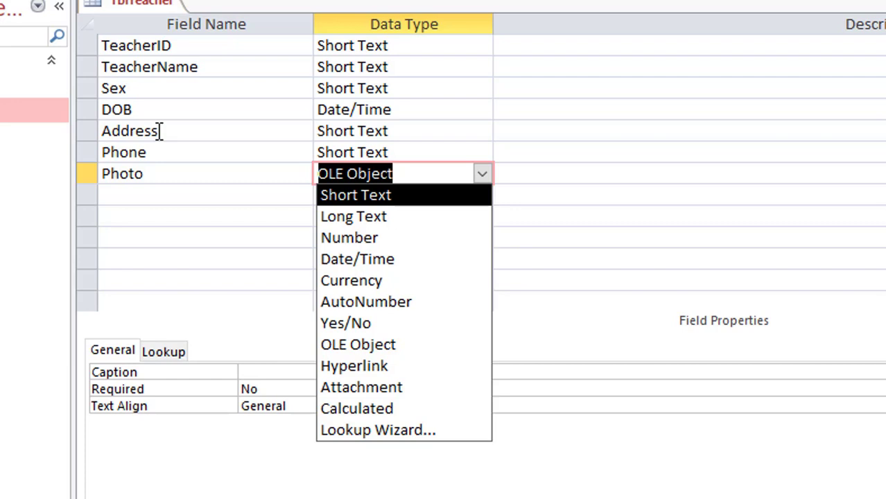
left_click(159, 130)
left_click(159, 131)
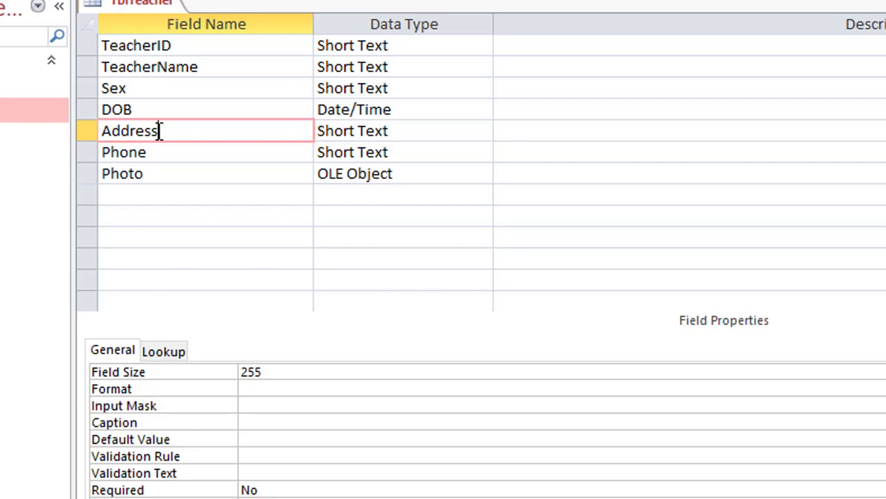
left_click(171, 45)
left_click(175, 67)
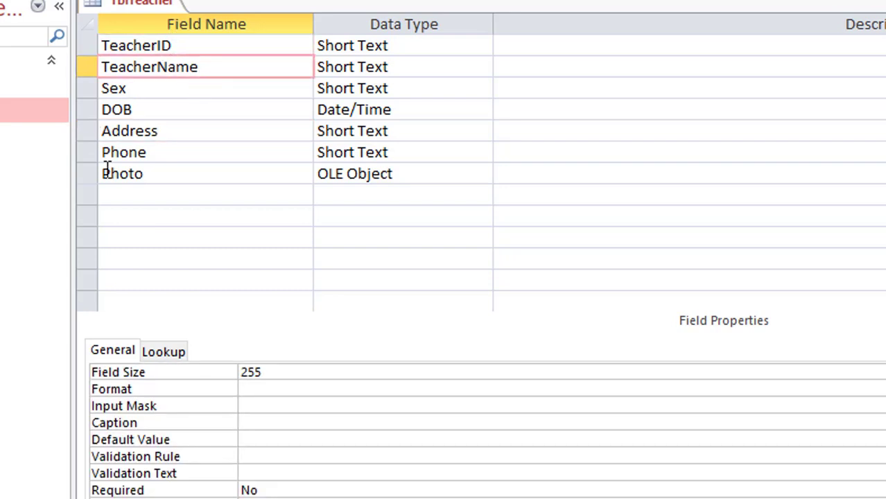
left_click(187, 197)
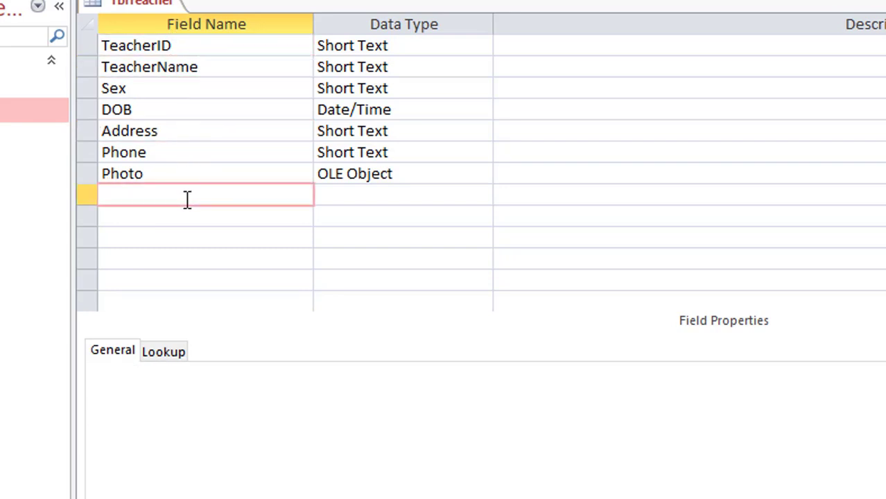
- Name the new field Website and set its data type to Hyperlink
type("Websi")
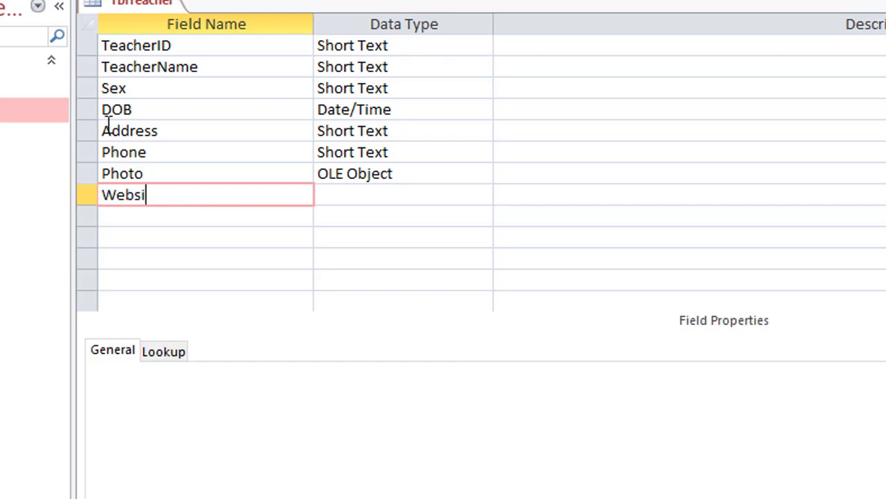
type("te")
left_click(374, 195)
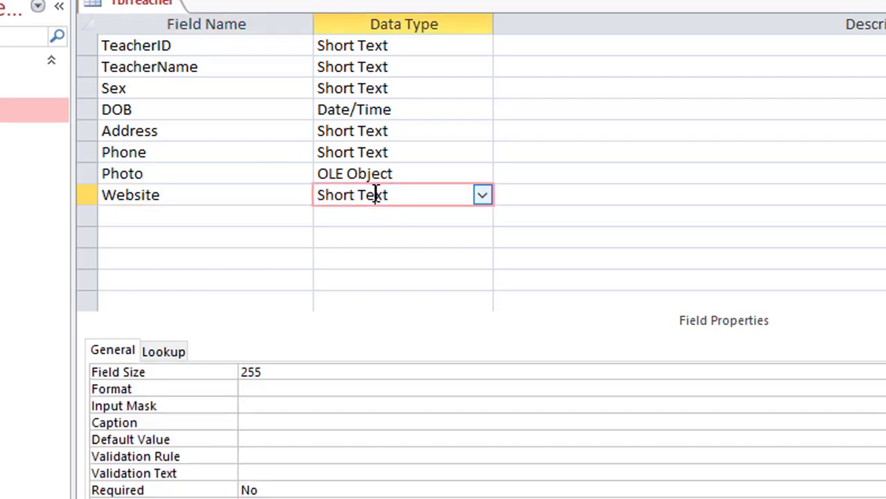
left_click(483, 198)
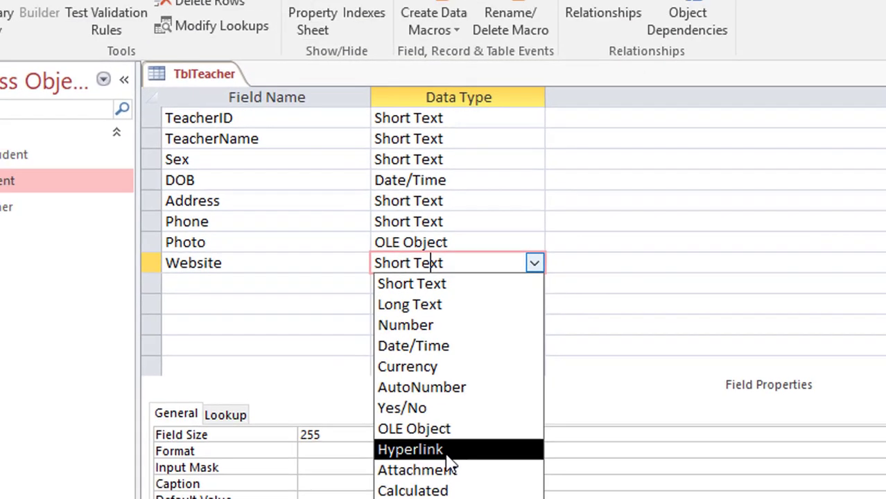
left_click(391, 388)
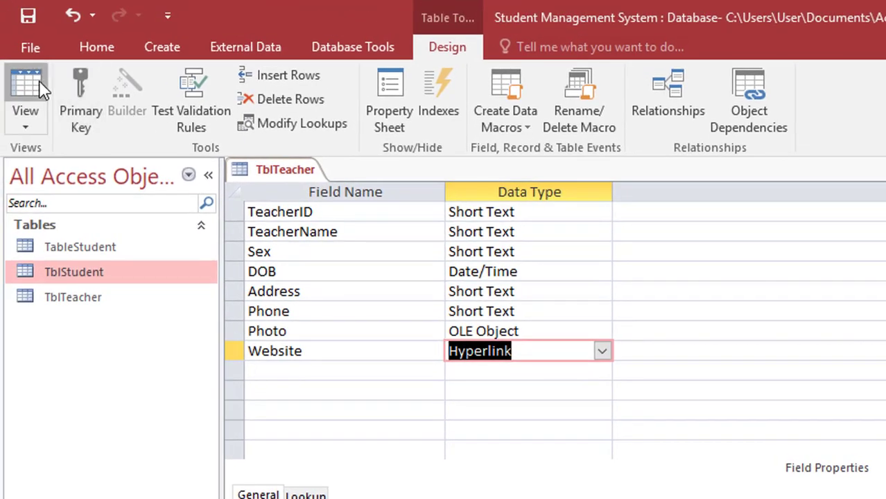
left_click(27, 87)
left_click(665, 454)
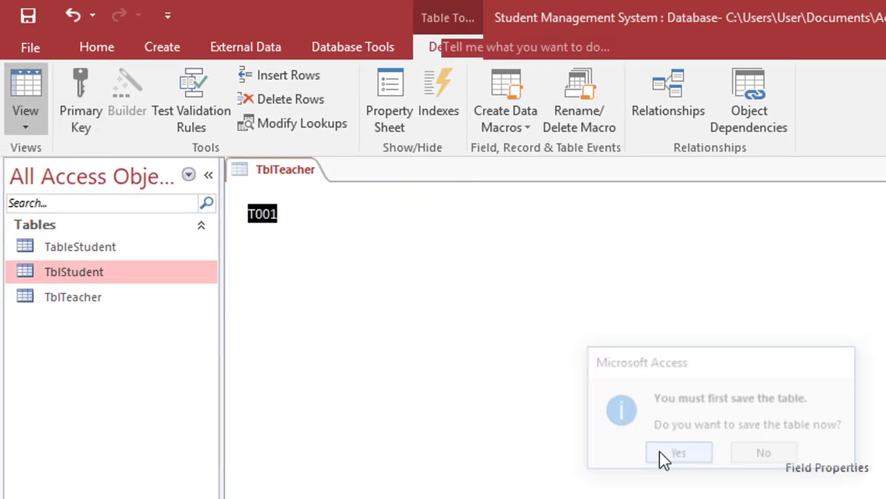
left_click(763, 204)
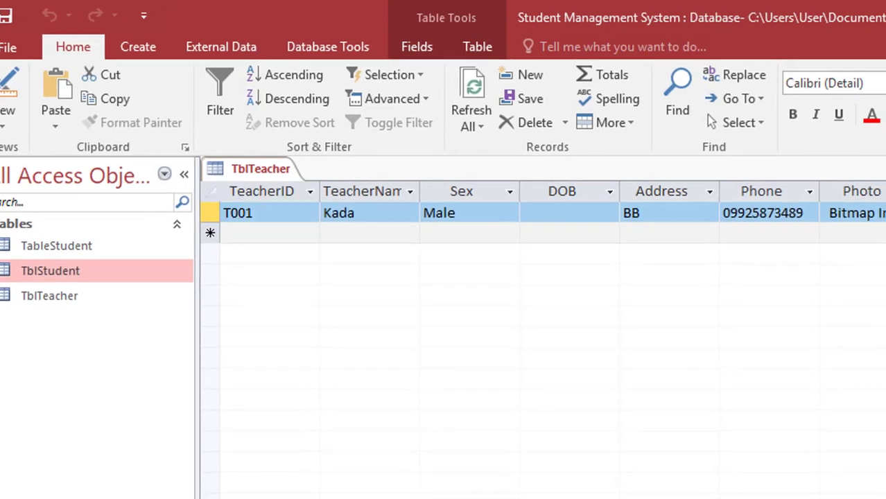
type("www")
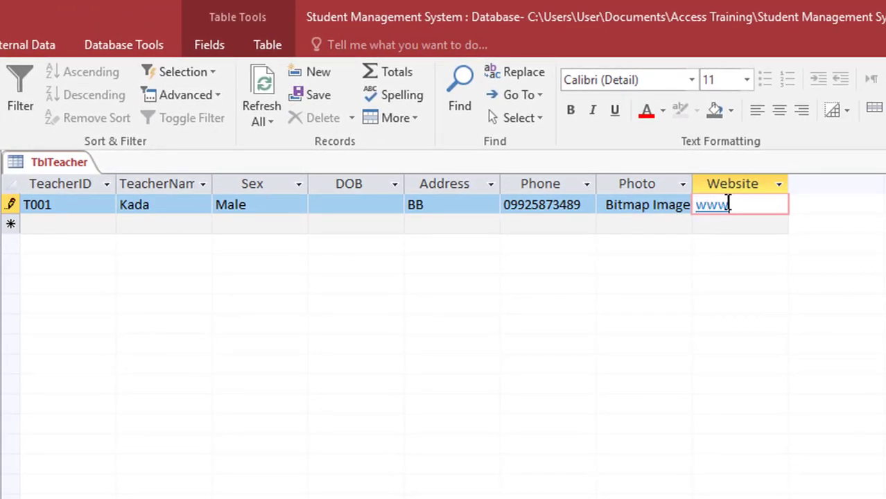
type(".goog")
type("l")
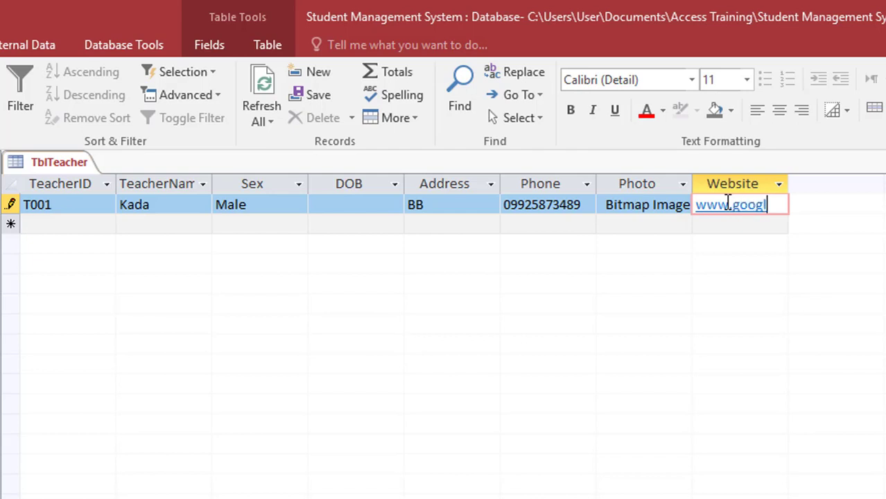
type("e.com")
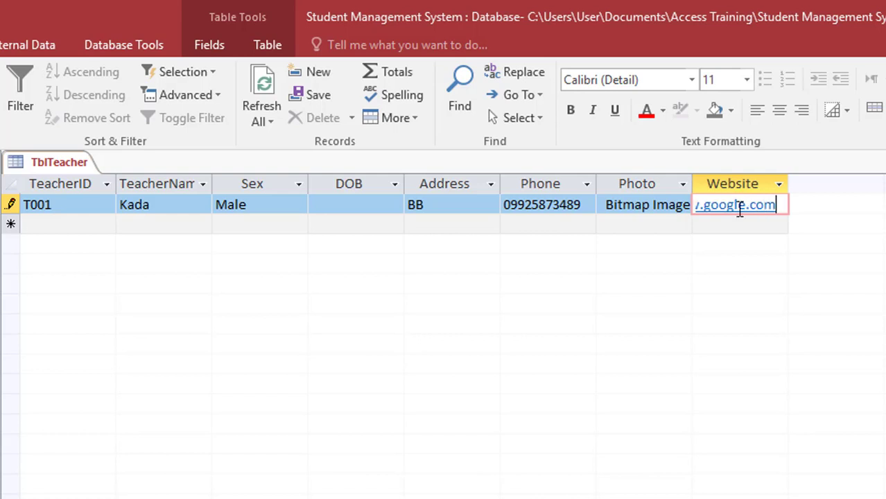
left_click(759, 227)
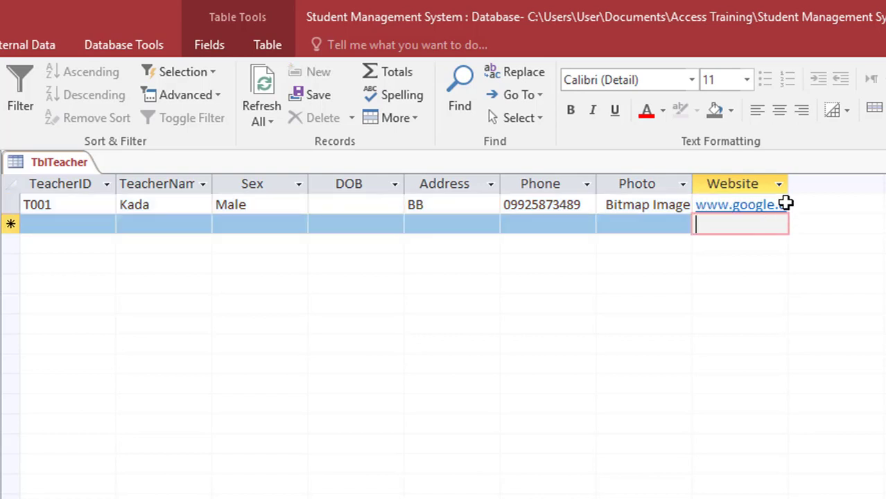
left_click_drag(788, 182, 880, 185)
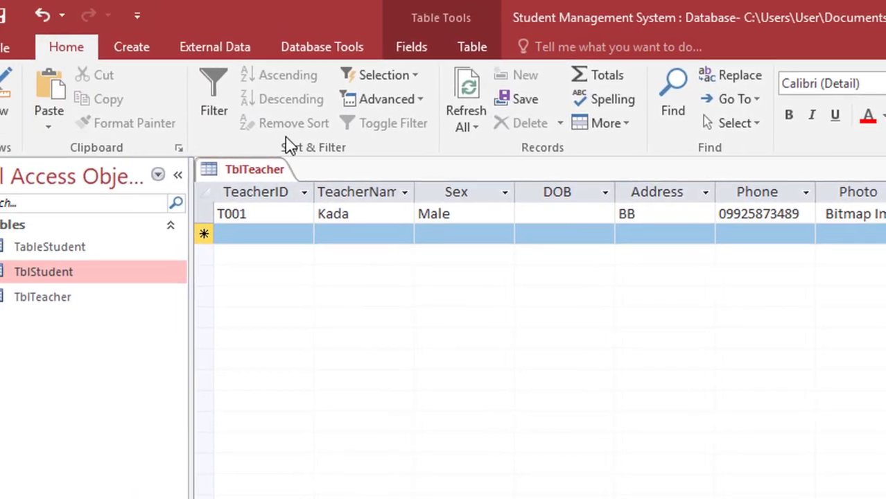
- Return to Design view and name a new field CV below Website
left_click(23, 93)
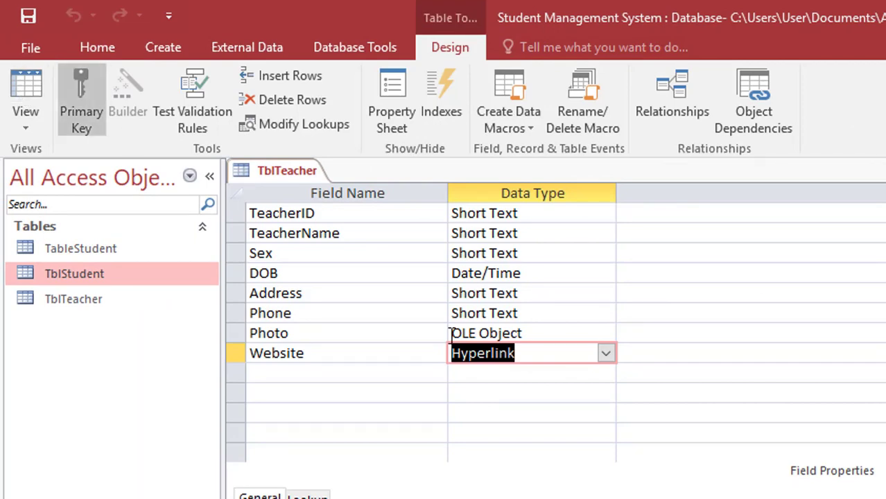
left_click(606, 350)
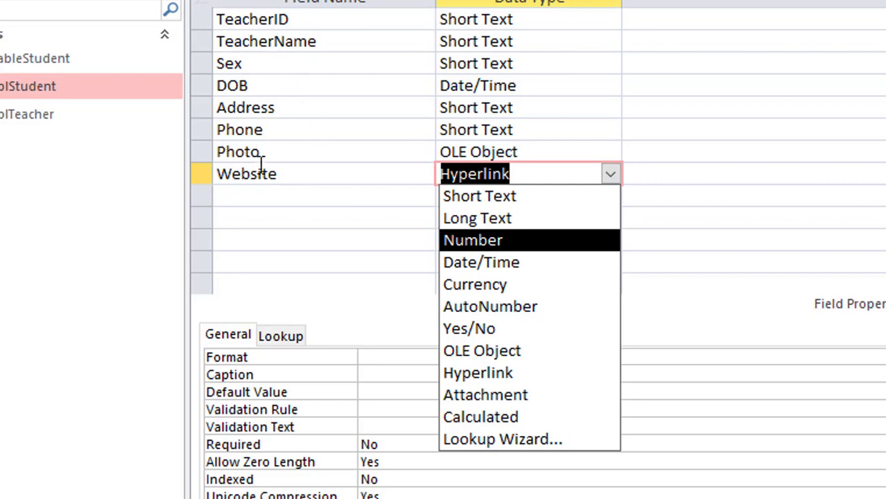
left_click(247, 196)
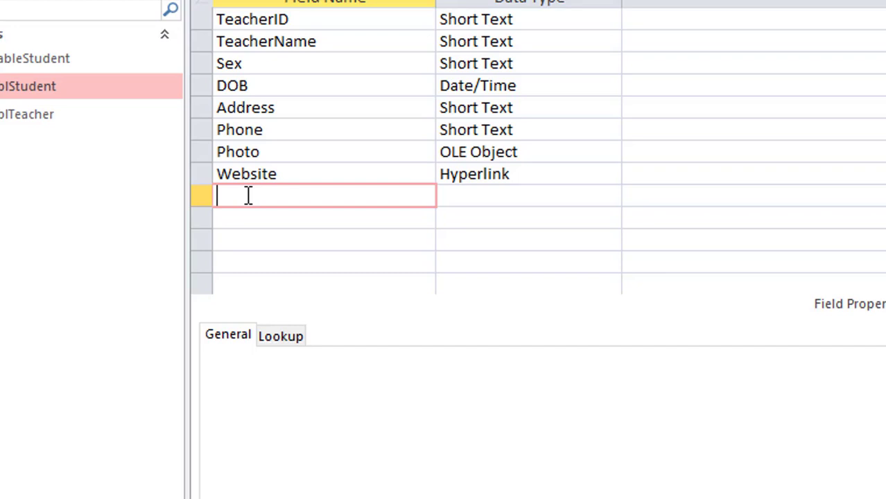
type("CV")
key("BackSpace")
key("BackSpace")
type("Att")
key("BackSpace")
key("BackSpace")
key("BackSpace")
type("CV")
left_click(478, 177)
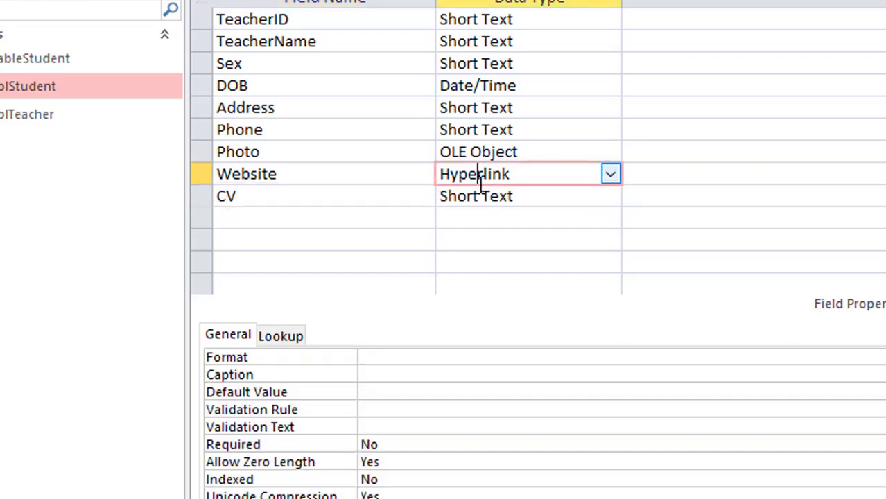
- Set CV's data type to Attachment and save the table, returning to the datasheet
left_click(528, 195)
left_click(610, 198)
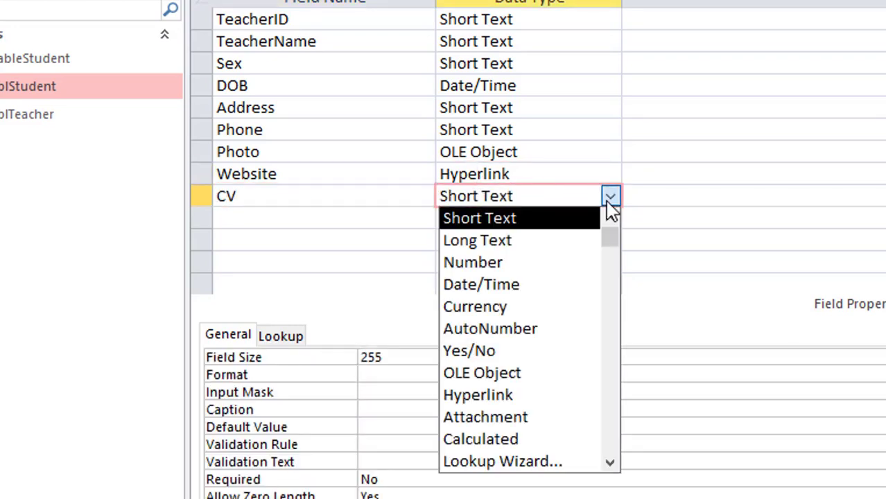
left_click(550, 419)
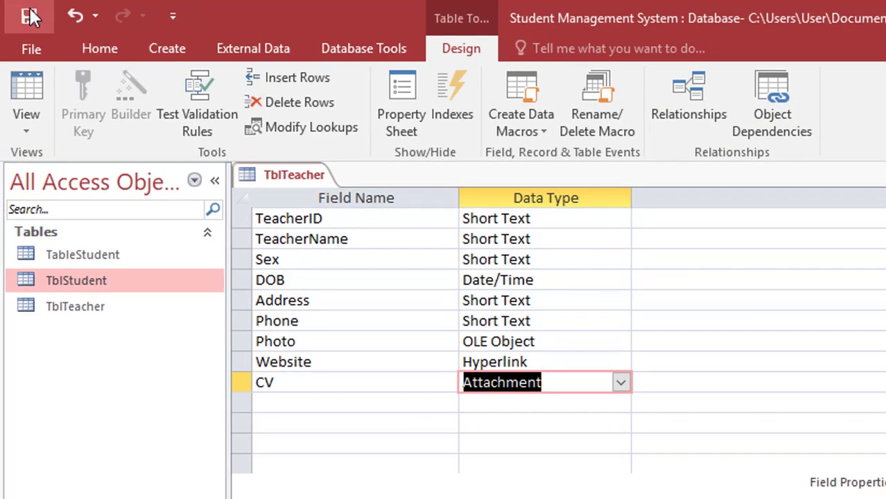
left_click(33, 88)
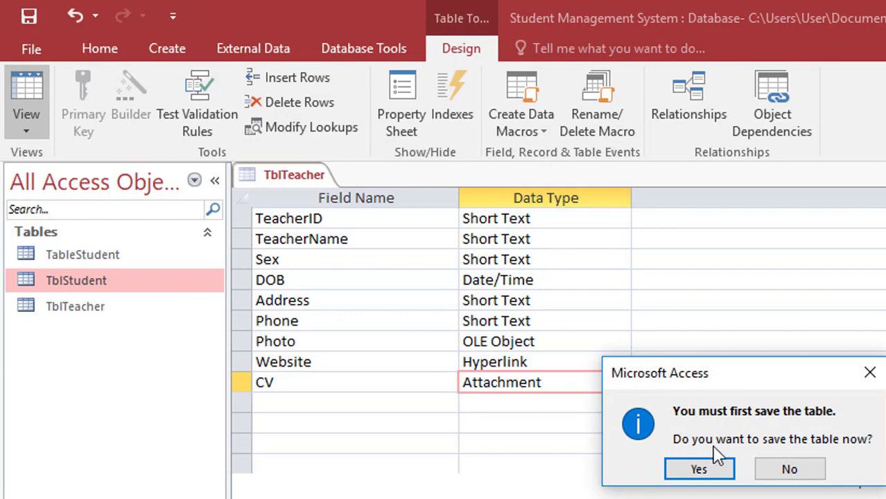
left_click(707, 467)
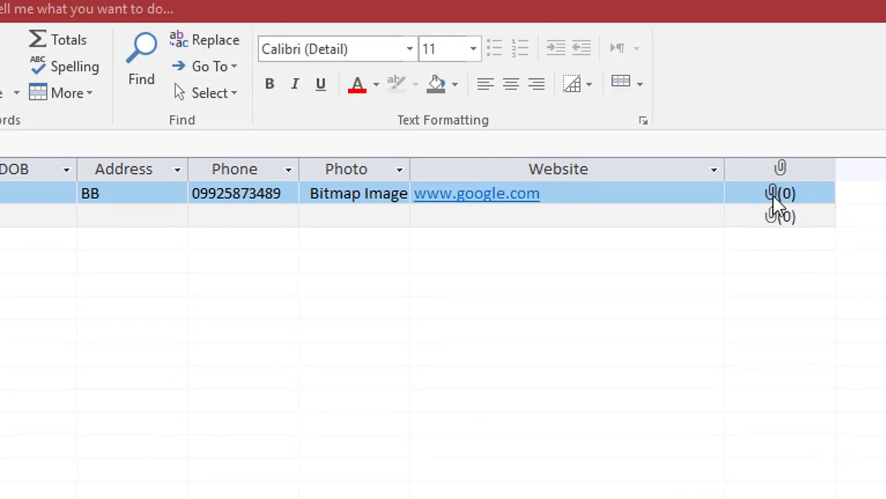
- Attach the Introduct to Microsoft Access text file and the Desktop's New Microsoft Word Document to T001's CV
double_click(773, 198)
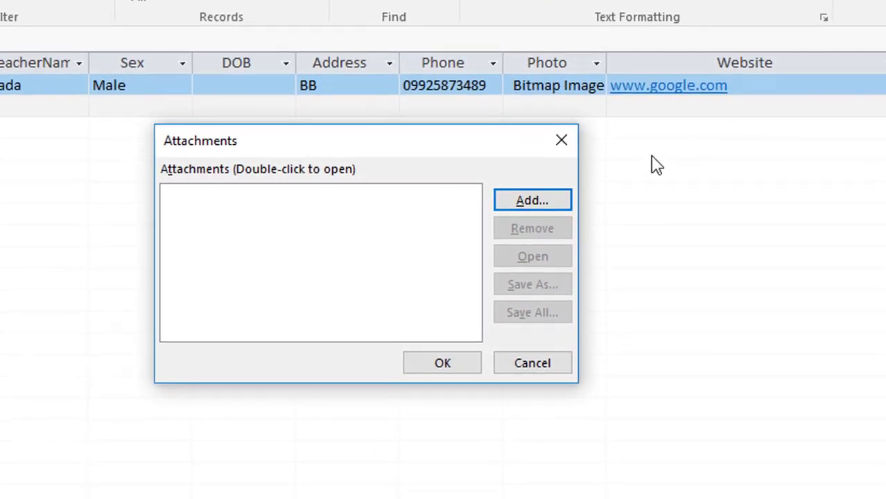
left_click(536, 205)
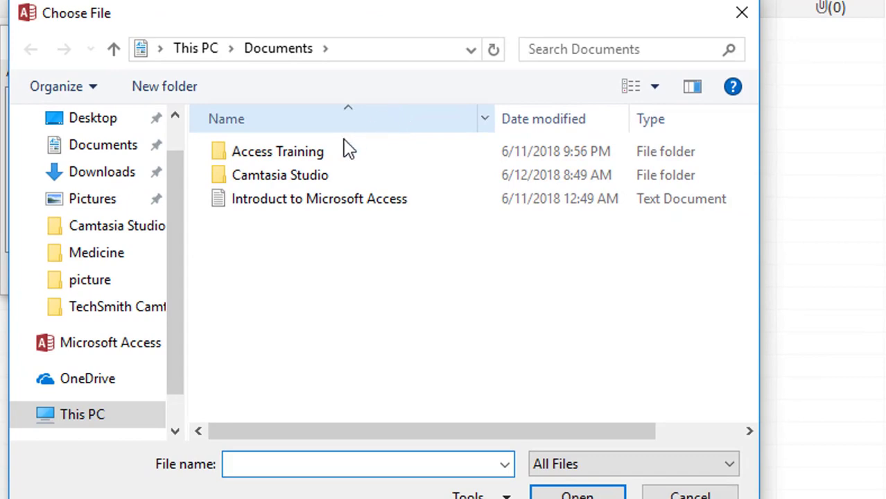
double_click(261, 203)
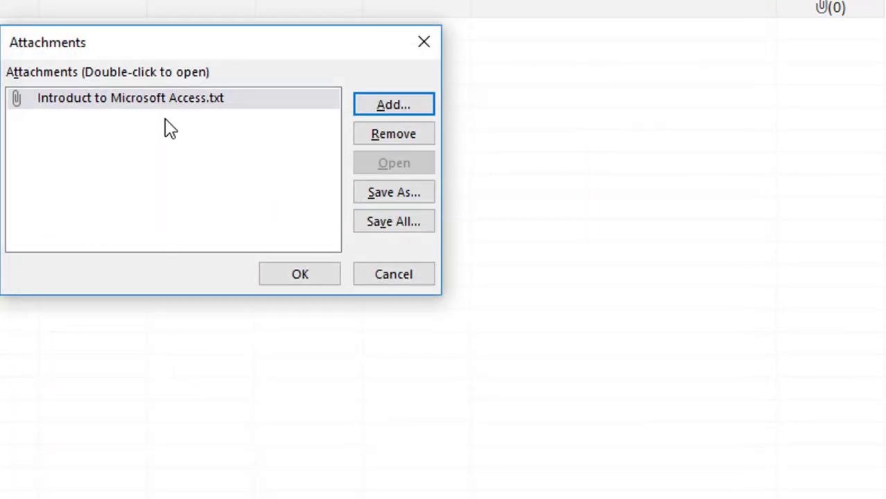
left_click(383, 108)
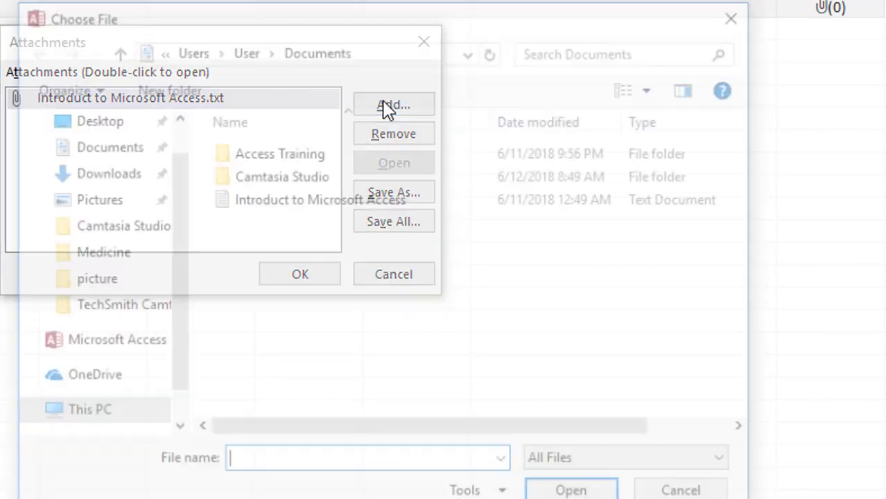
left_click(90, 156)
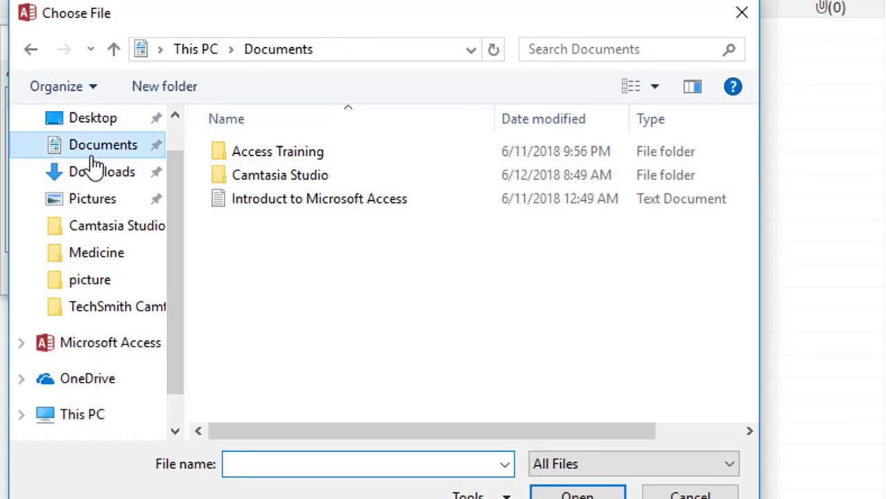
left_click(90, 123)
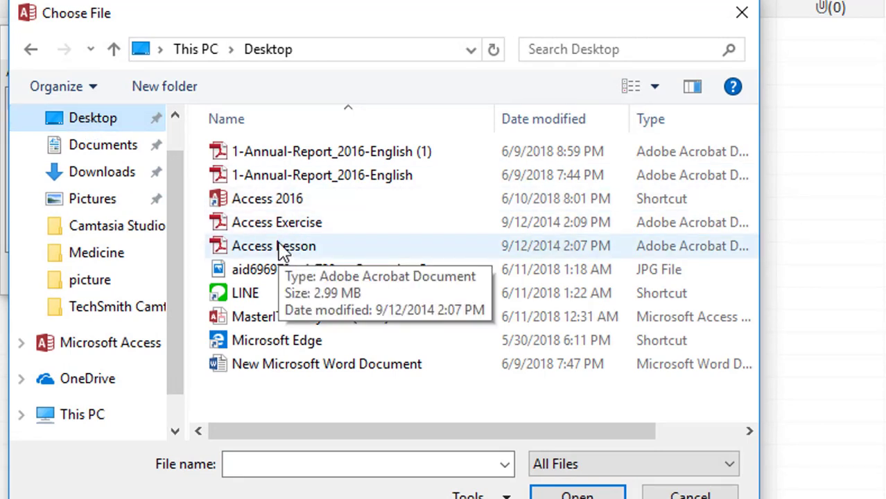
double_click(265, 363)
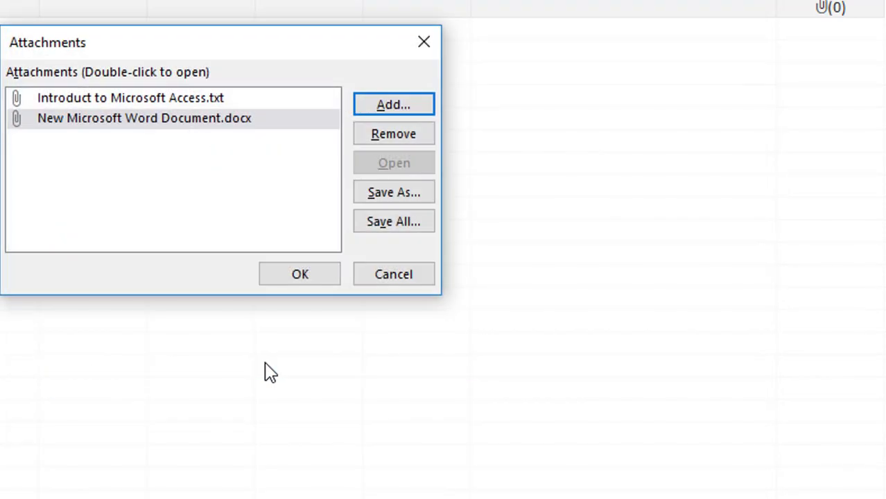
- Add the Access Lesson and 1-Annual-Report_2016-English (1) PDFs, then save all four attachments
left_click(370, 111)
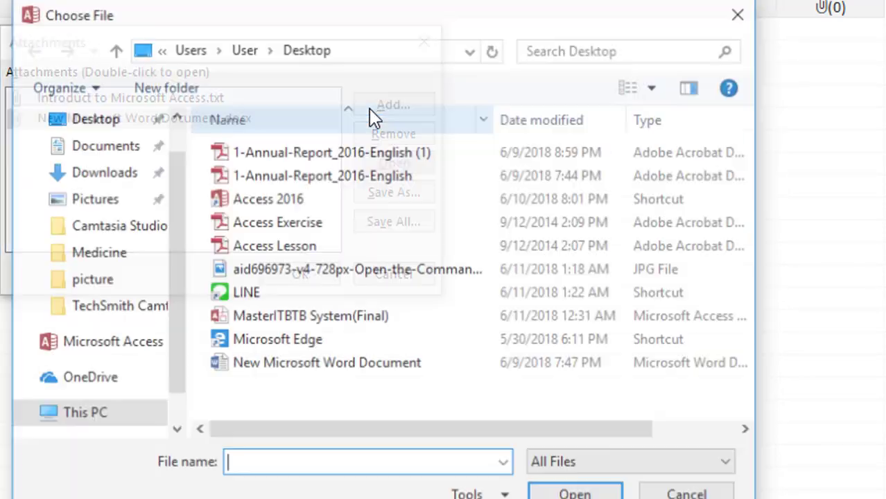
left_click(266, 252)
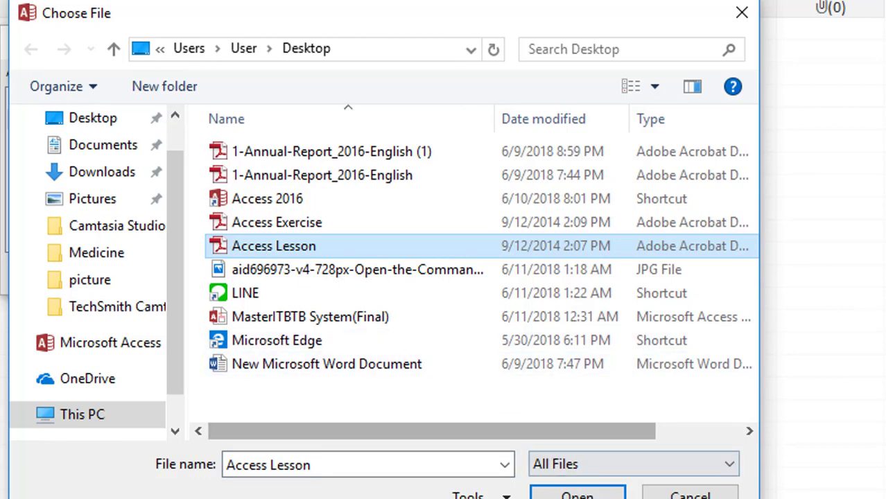
left_click(577, 494)
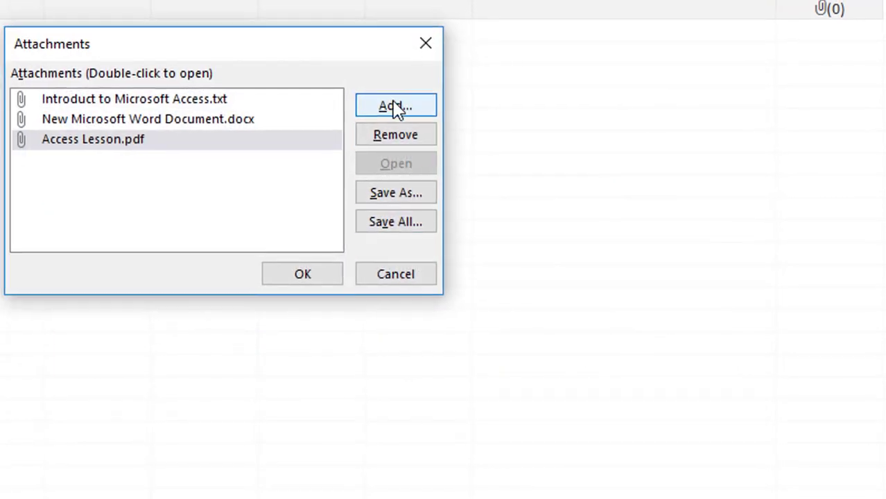
left_click(393, 106)
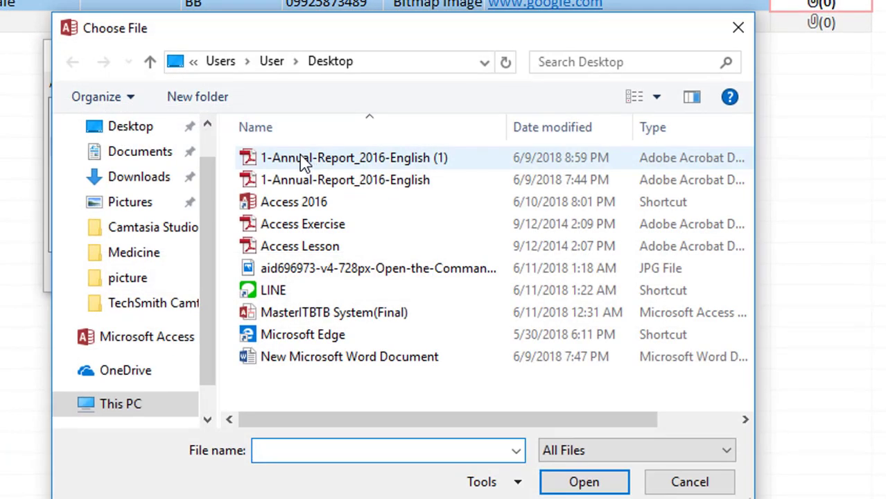
double_click(303, 159)
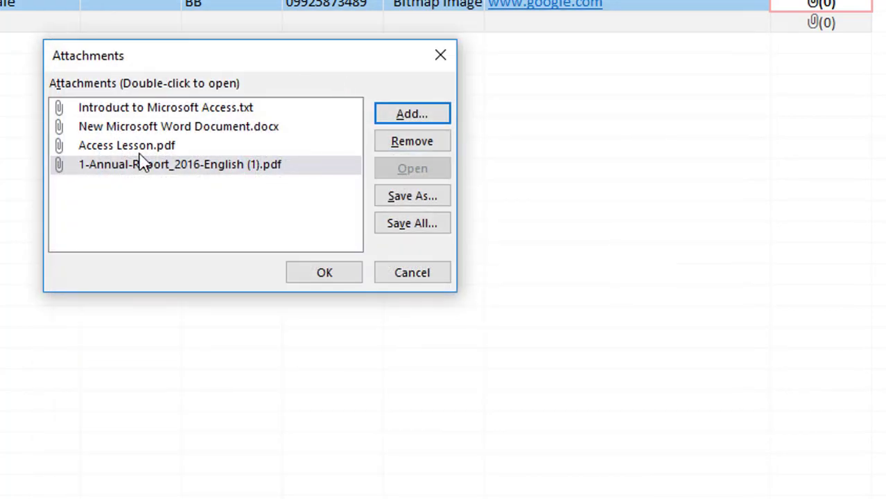
left_click(323, 269)
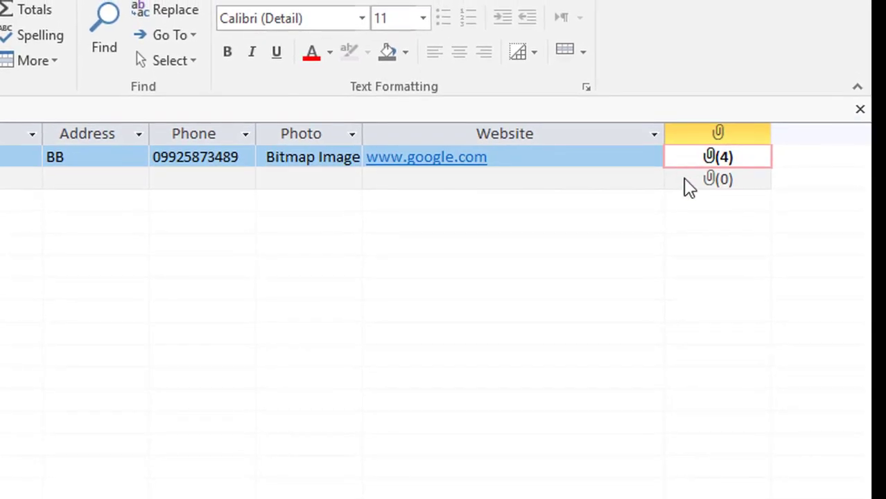
- Open 1-Annual-Report_2016-English (1).pdf from record T001's attachments
double_click(717, 158)
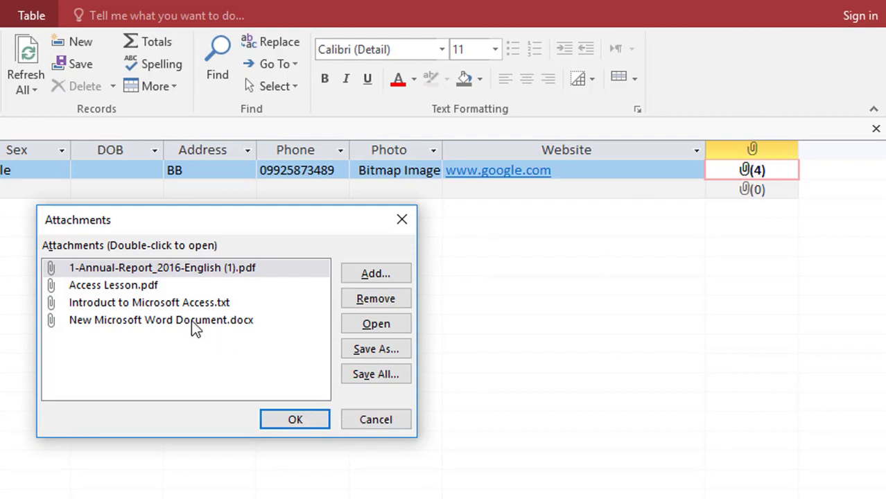
left_click(127, 269)
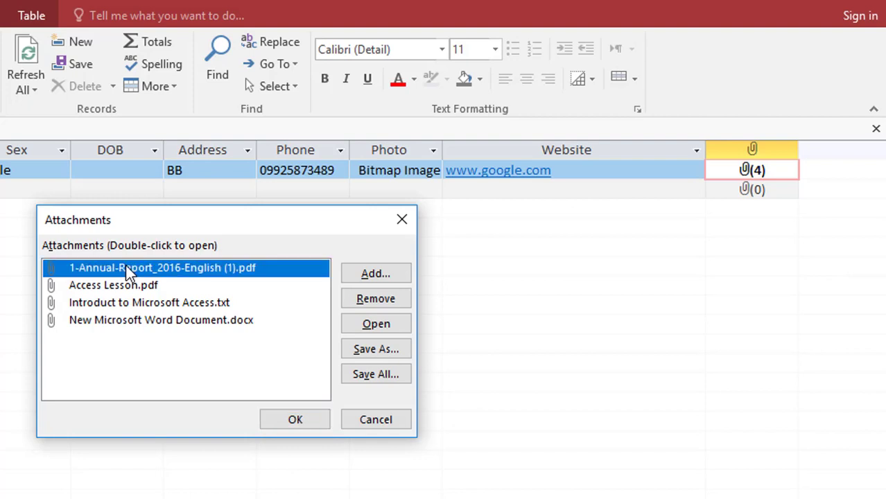
left_click(382, 322)
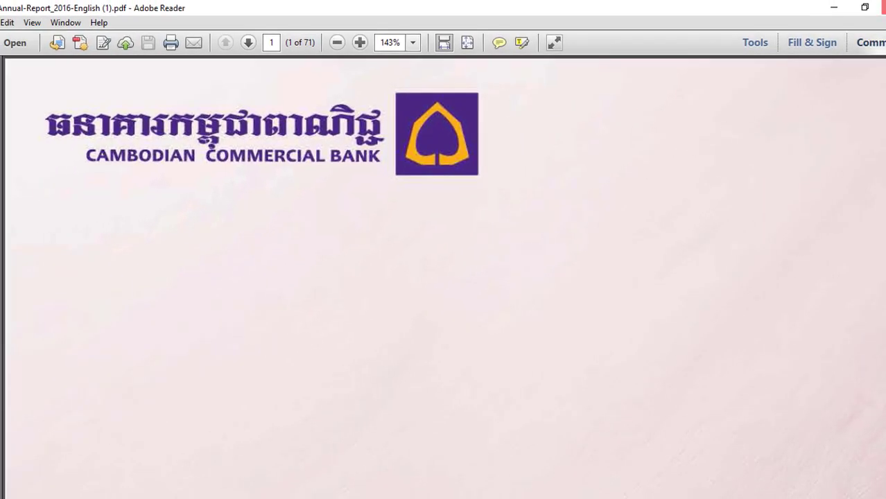
- Close the annual report in Adobe Reader
left_click(882, 7)
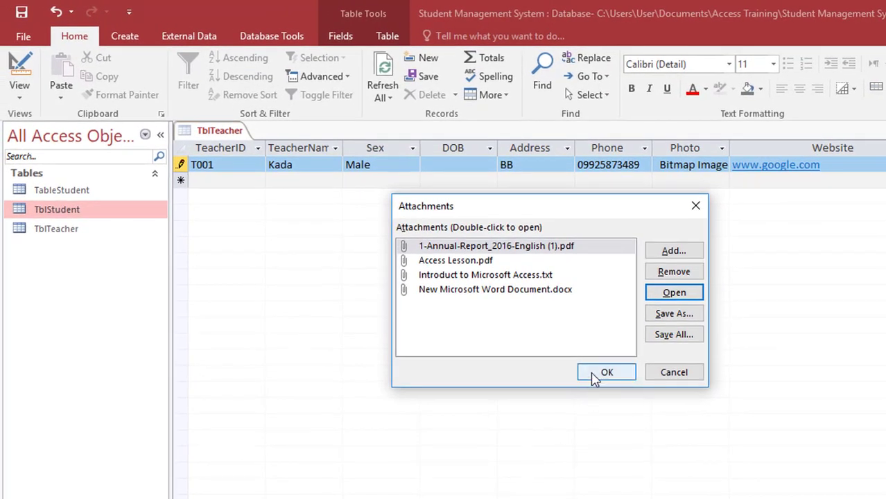
- Close the attachments list, open TblTeacher in Design view, and try changing CV to Calculated with an empty expression
left_click(597, 374)
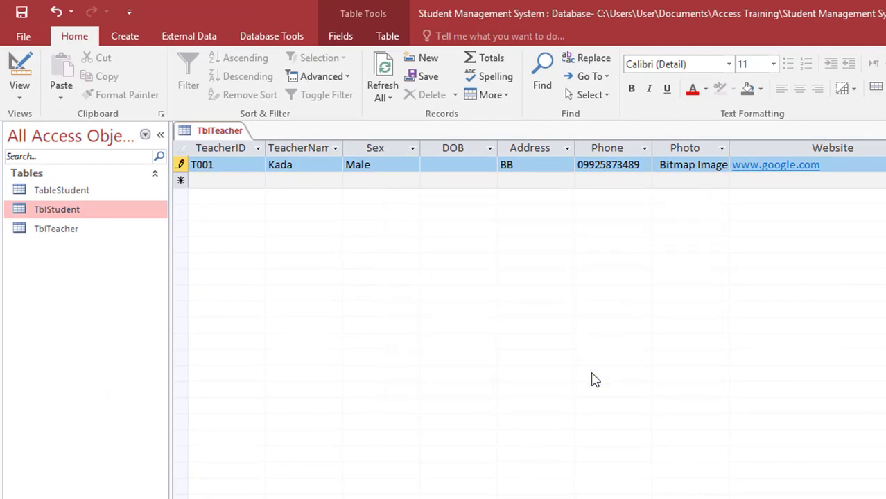
left_click(19, 66)
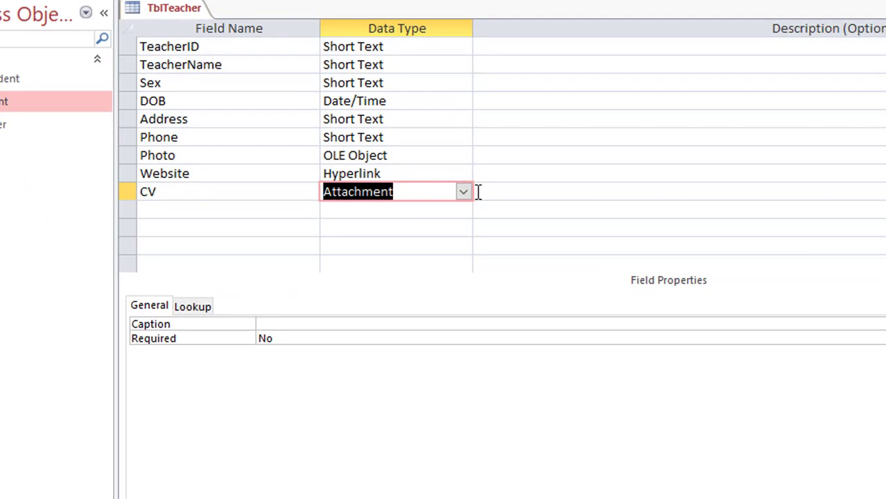
left_click(462, 192)
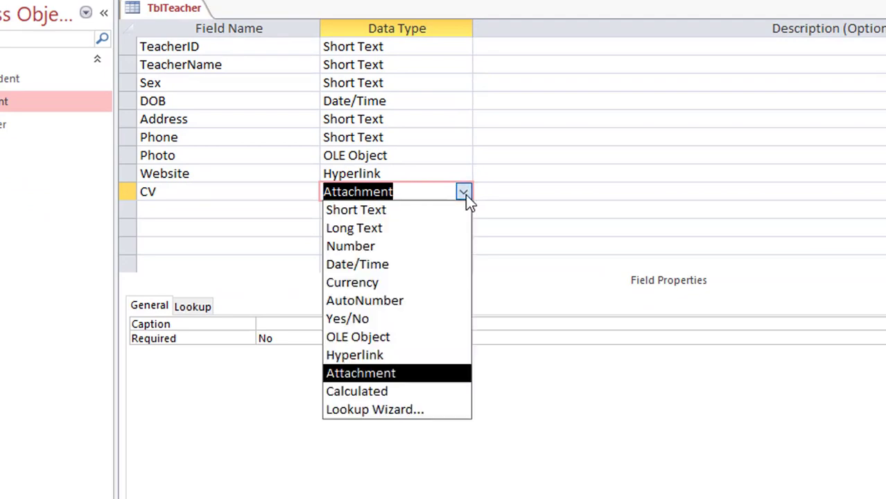
left_click(416, 391)
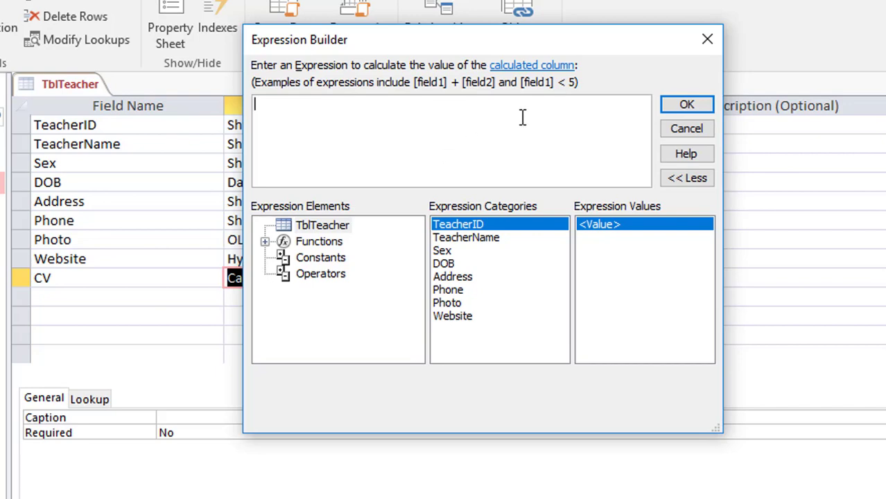
left_click(686, 107)
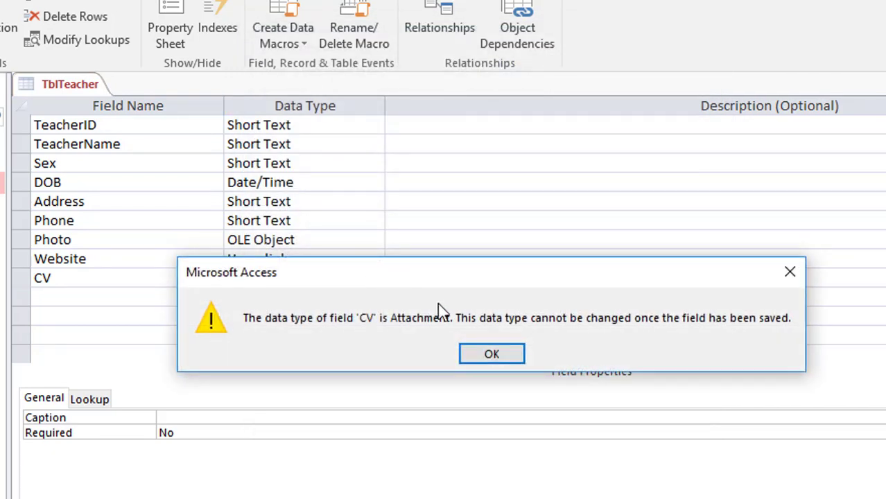
- Dismiss the warning, try the Lookup Wizard on CV, and accept the refusal
left_click(789, 272)
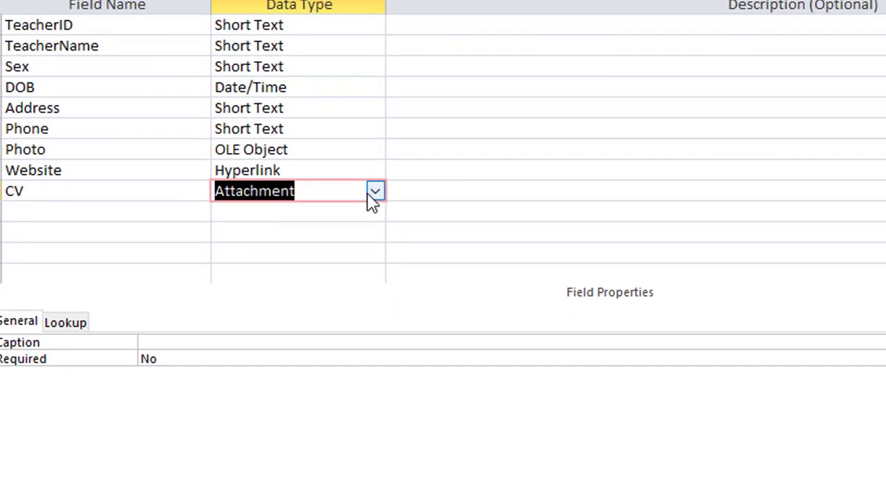
left_click(368, 195)
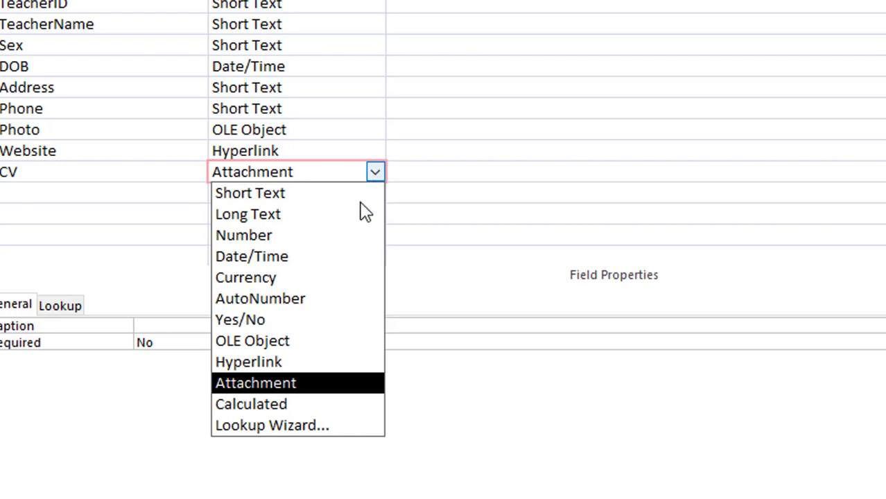
left_click(337, 427)
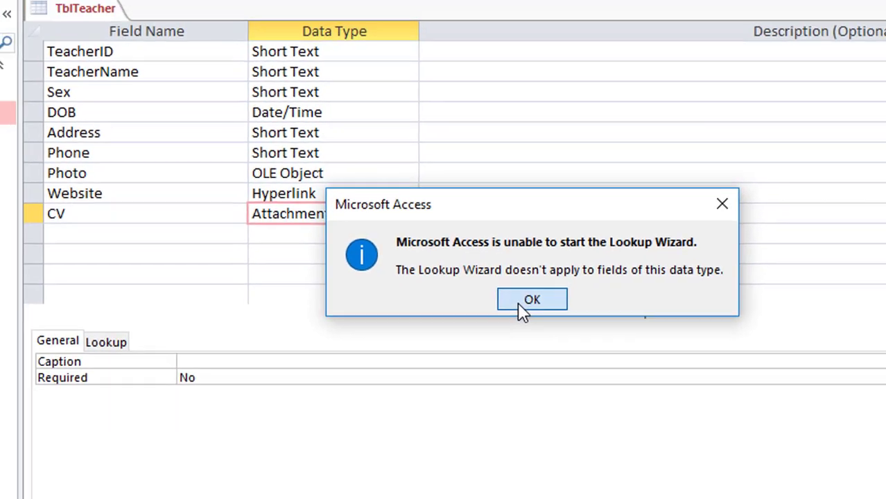
left_click(521, 302)
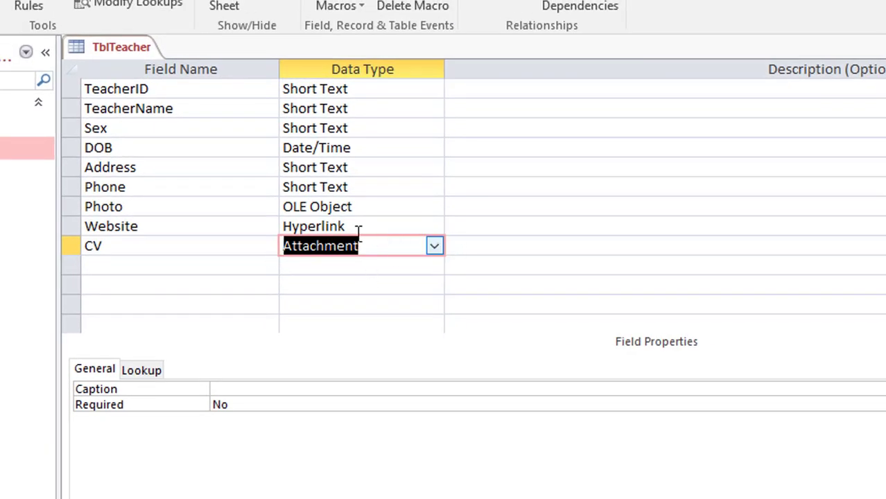
- Start the Lookup Wizard for the Sex field, then cancel it, keeping Short Text
left_click(409, 128)
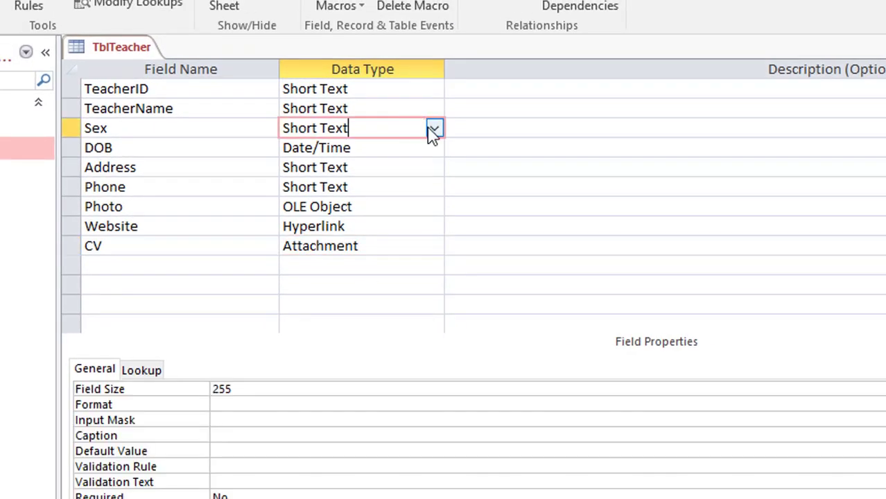
left_click(433, 129)
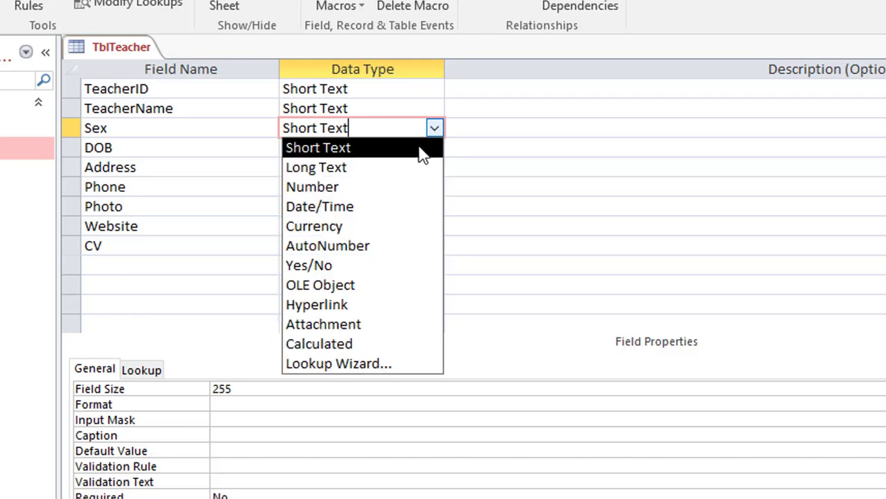
left_click(374, 363)
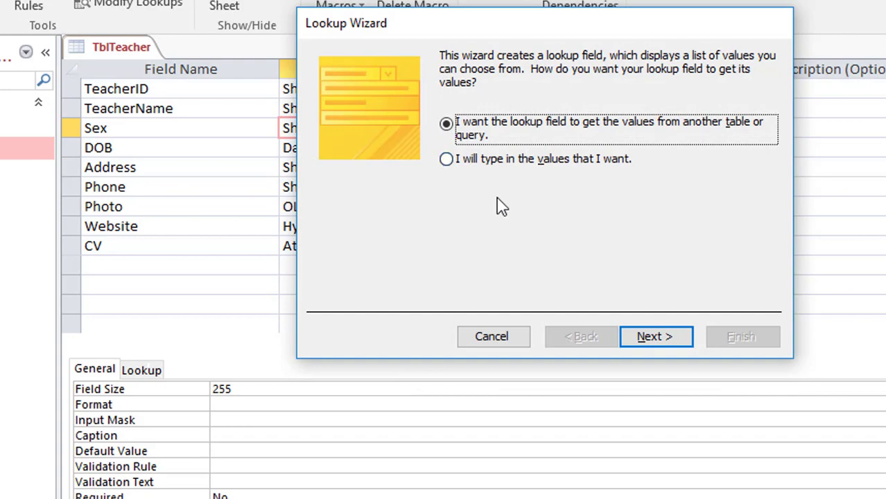
left_click(502, 338)
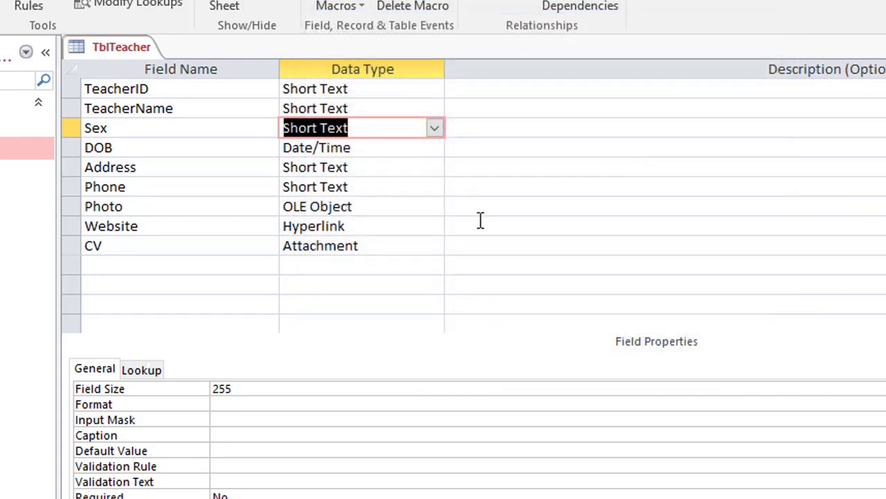